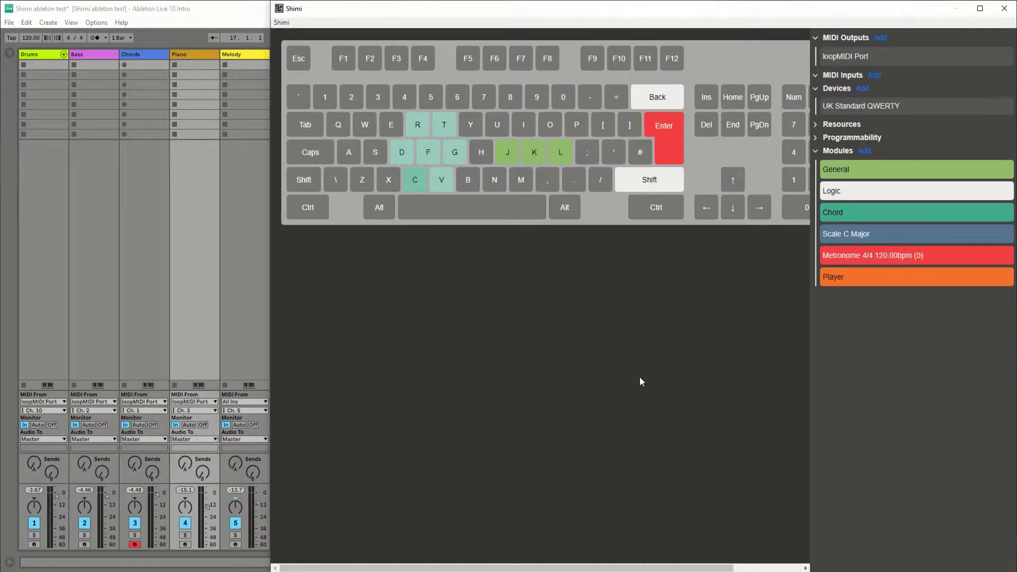
Add an Arpeggiator module and bring its shape, length, rhythm and channel settings into view
{"action": "left_click", "coordinate": [865, 151]}
{"action": "left_click", "coordinate": [848, 164]}
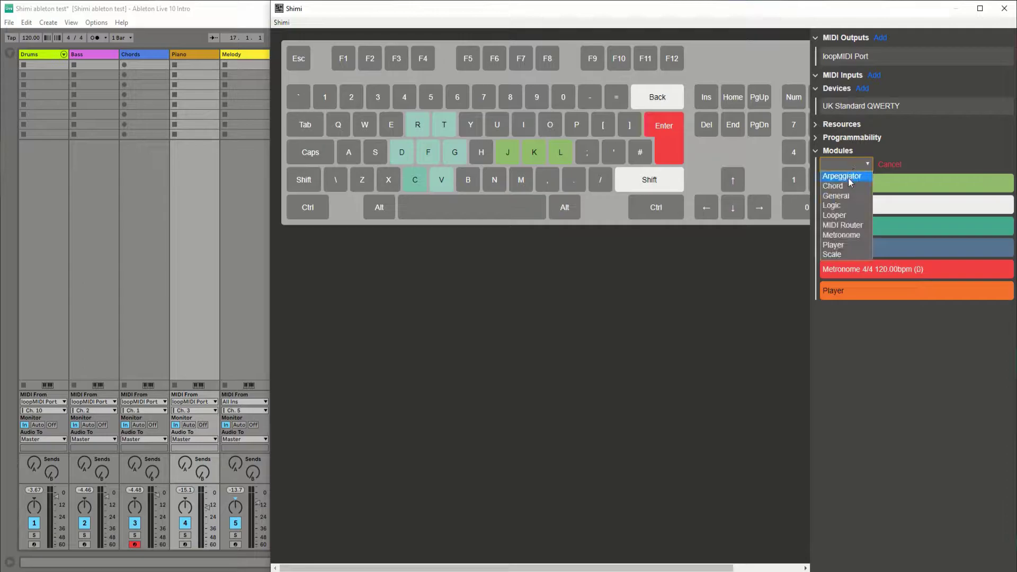
{"action": "left_click", "coordinate": [848, 177]}
{"action": "scroll", "coordinate": [911, 466], "scroll_direction": "down", "scroll_amount": 3}
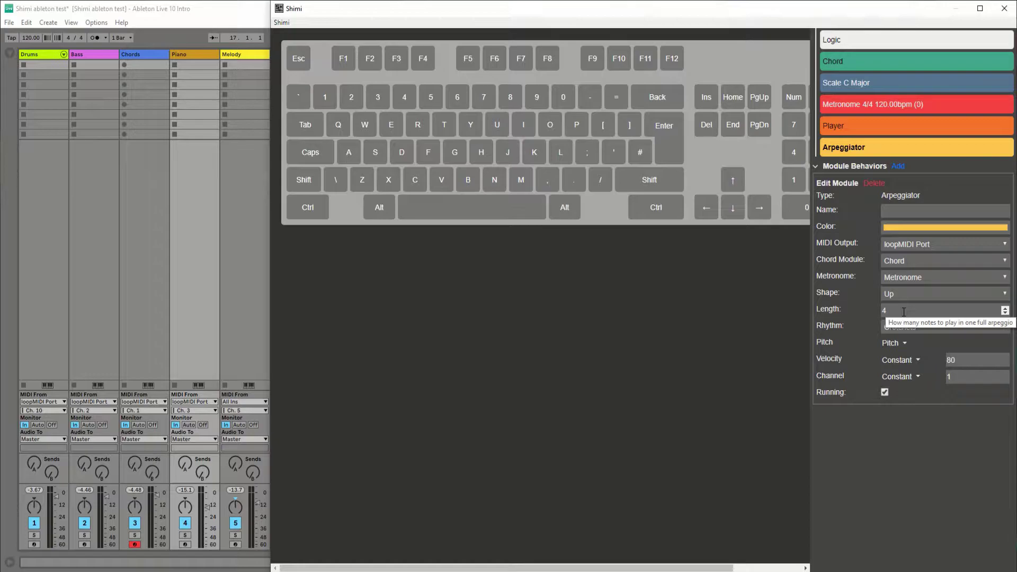
Set the arpeggiator's channel to 3 and audition it over the running metronome with a chord sequence starting on C and G/B
{"action": "key", "text": "Return"}
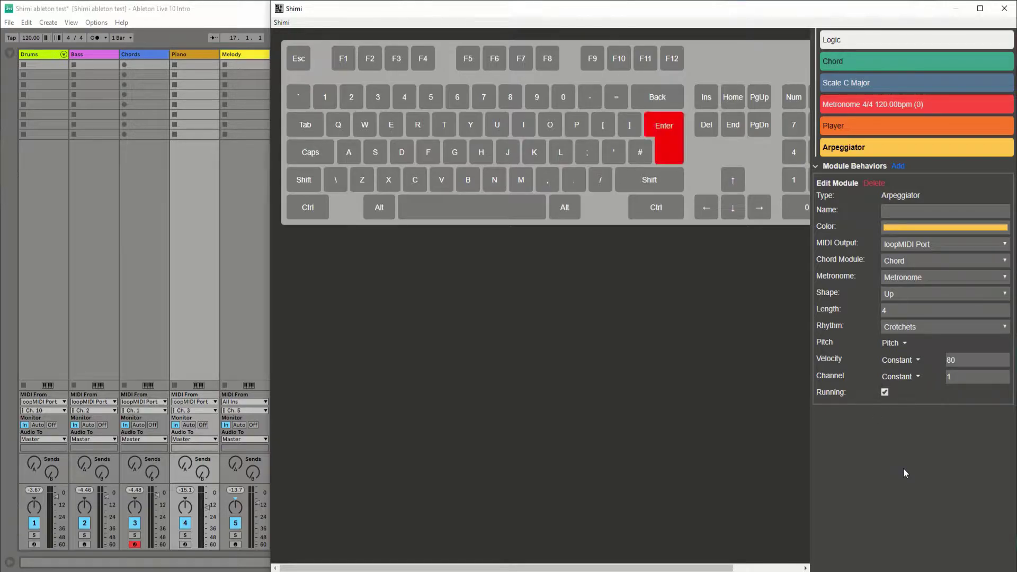
{"action": "key", "text": "f"}
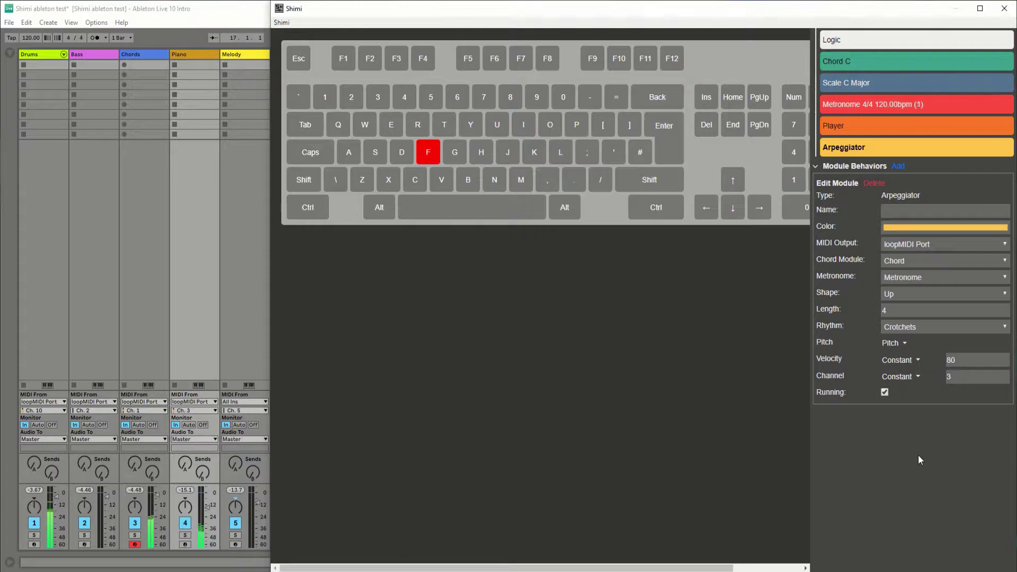
{"action": "key", "text": "g"}
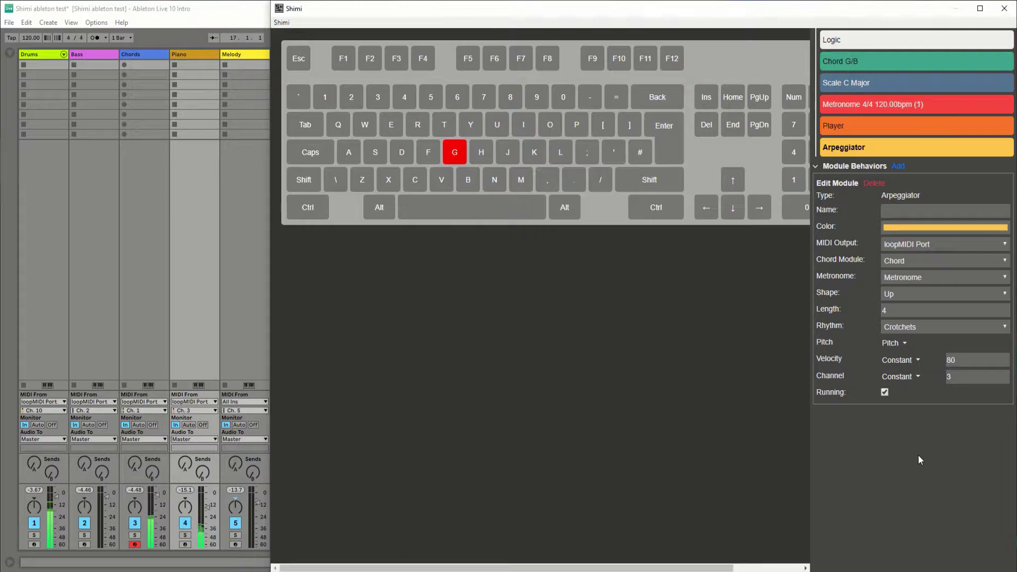
{"action": "key", "text": "c"}
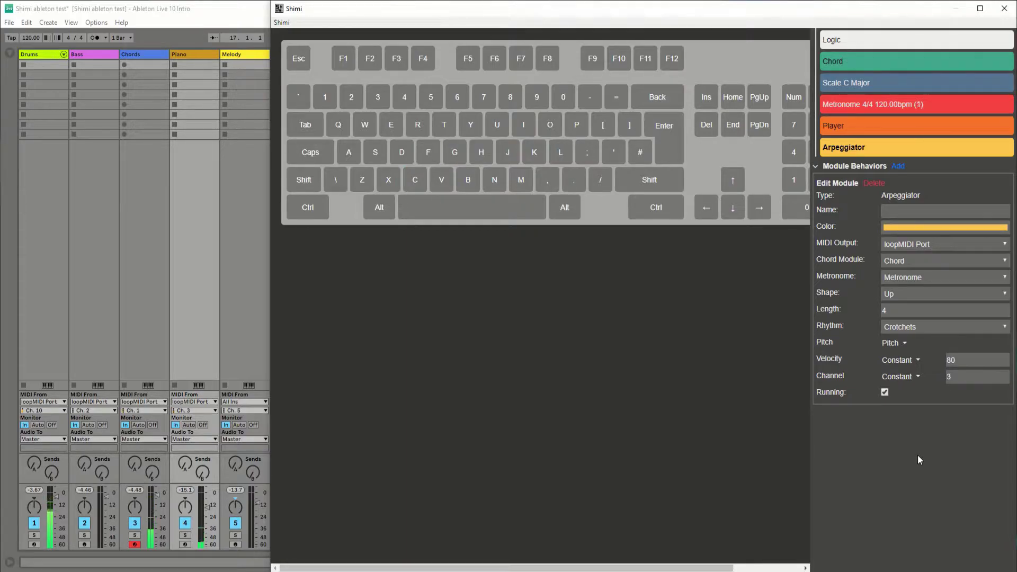
Raise the Piano track's volume to about -3 dB in Ableton Live, then return to Shimi and play the C and G/B chords
{"action": "left_click_drag", "start_coordinate": [207, 507], "coordinate": [208, 494]}
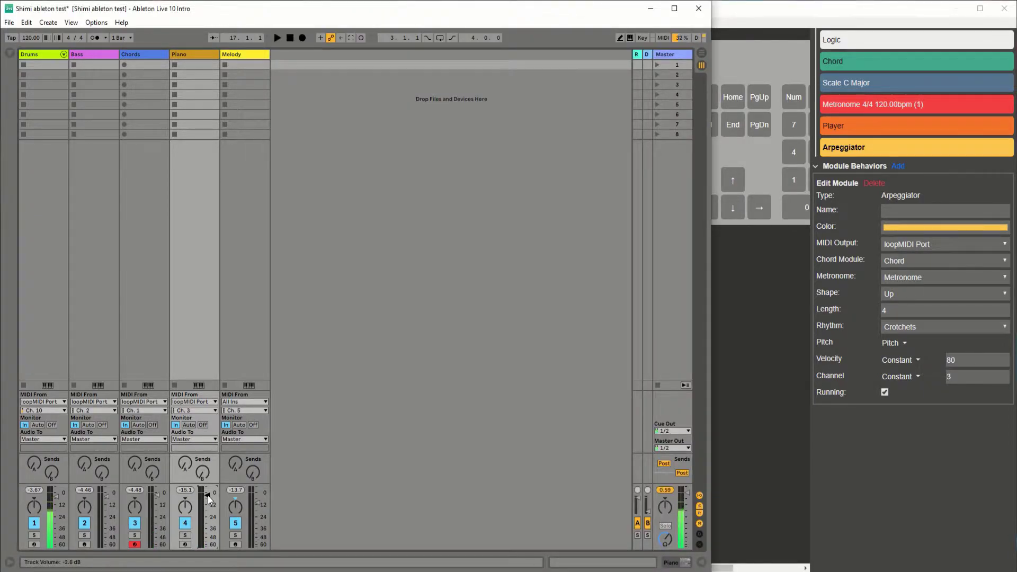
{"action": "left_click", "coordinate": [738, 395]}
{"action": "key", "text": "f"}
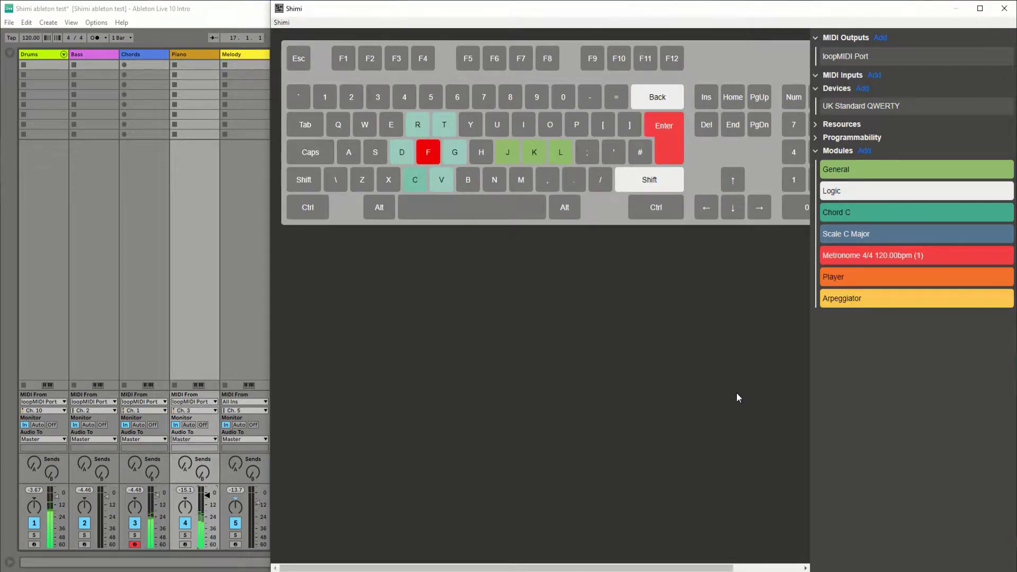
{"action": "key", "text": "g"}
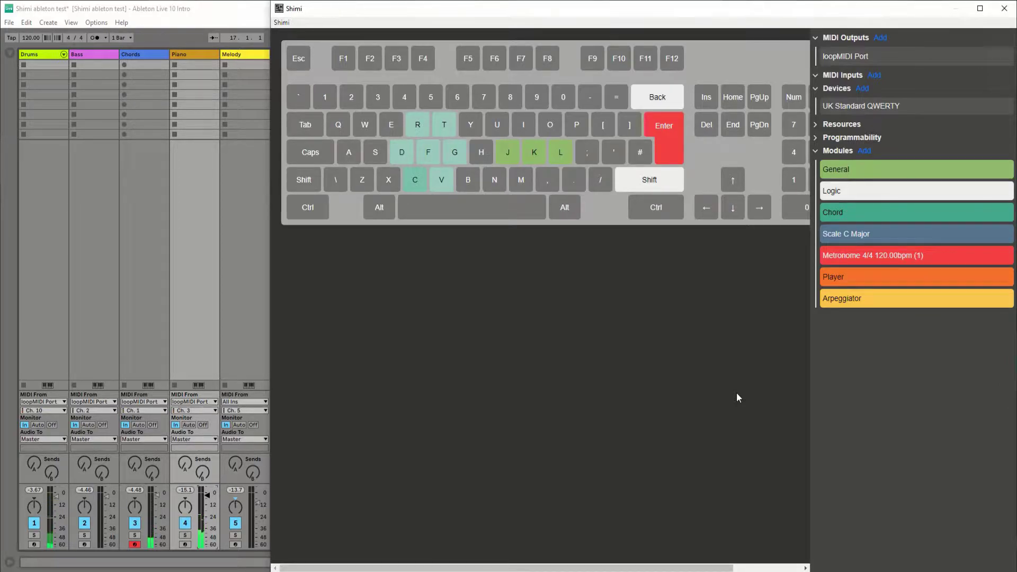
Add a behavior to the Metronome module that runs the Arpeggiator's Set Shape Position on the New Bar Pending event
{"action": "left_click", "coordinate": [878, 255]}
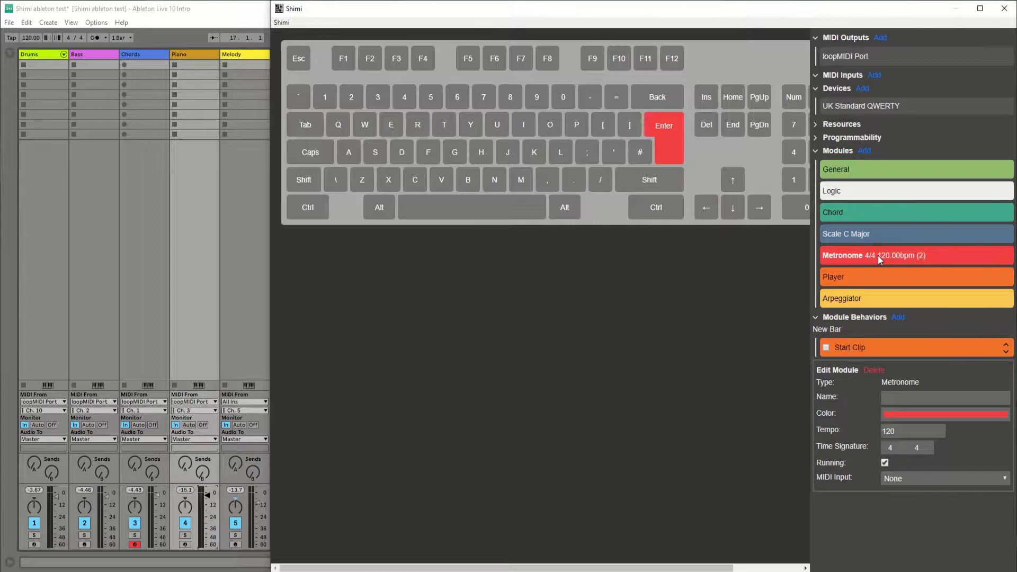
{"action": "left_click", "coordinate": [898, 317]}
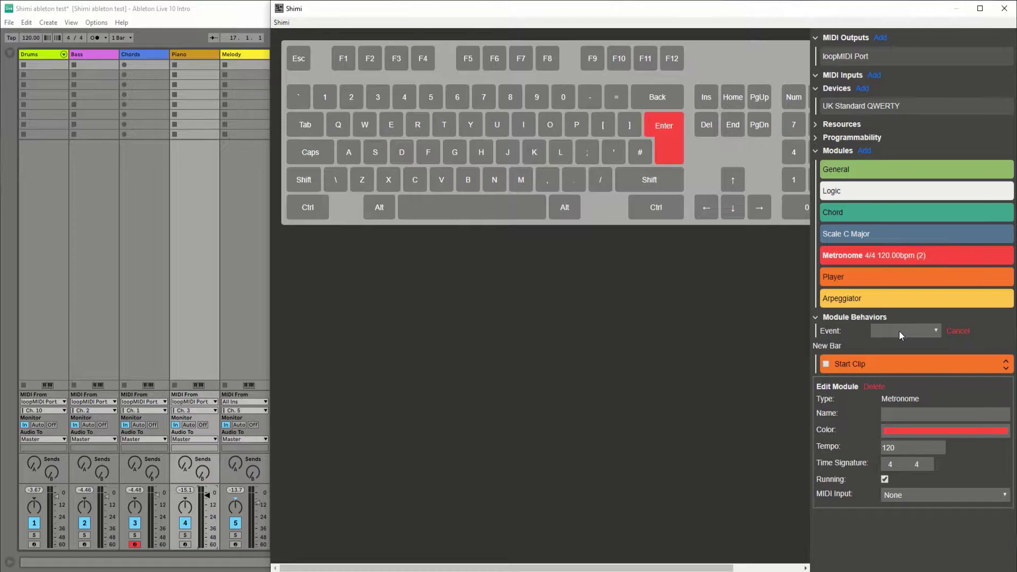
{"action": "left_click", "coordinate": [898, 331]}
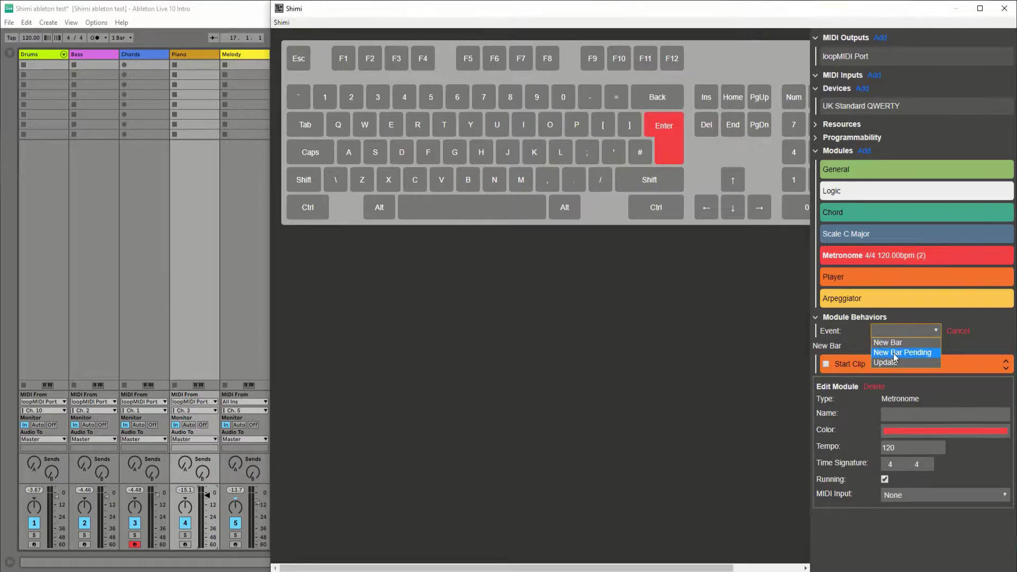
{"action": "left_click", "coordinate": [892, 352]}
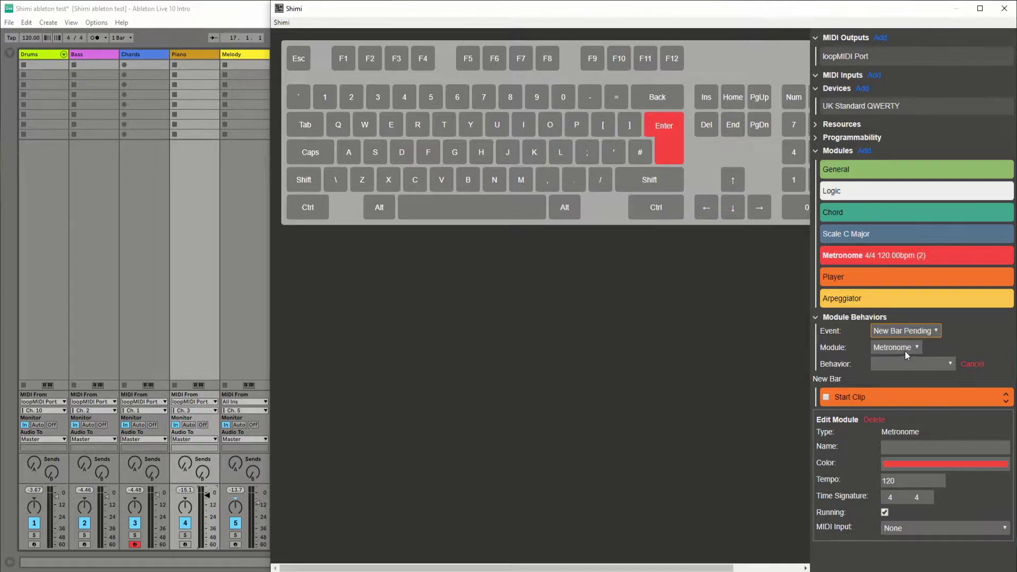
{"action": "left_click", "coordinate": [901, 347]}
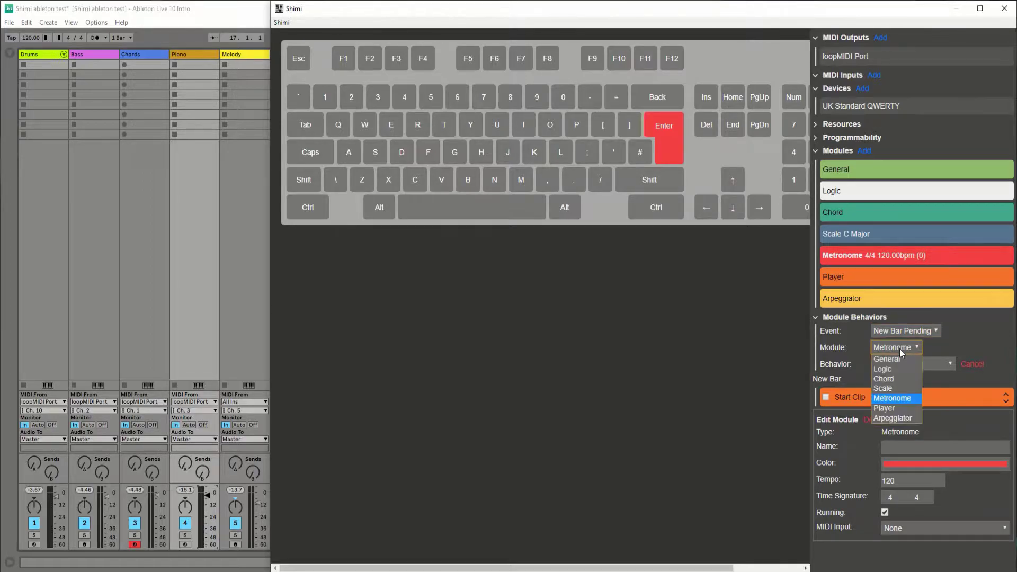
{"action": "left_click", "coordinate": [891, 418]}
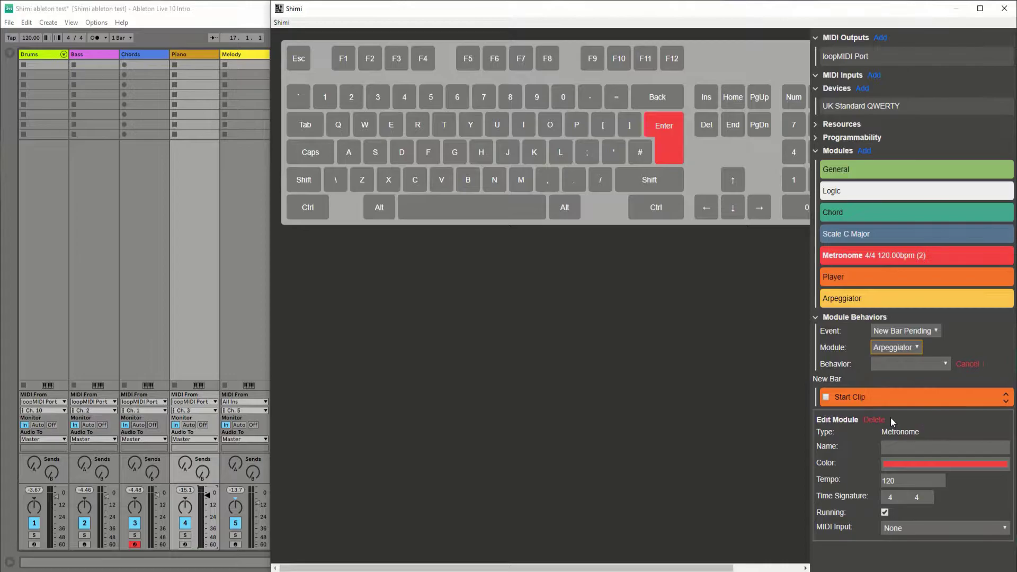
{"action": "left_click", "coordinate": [904, 362]}
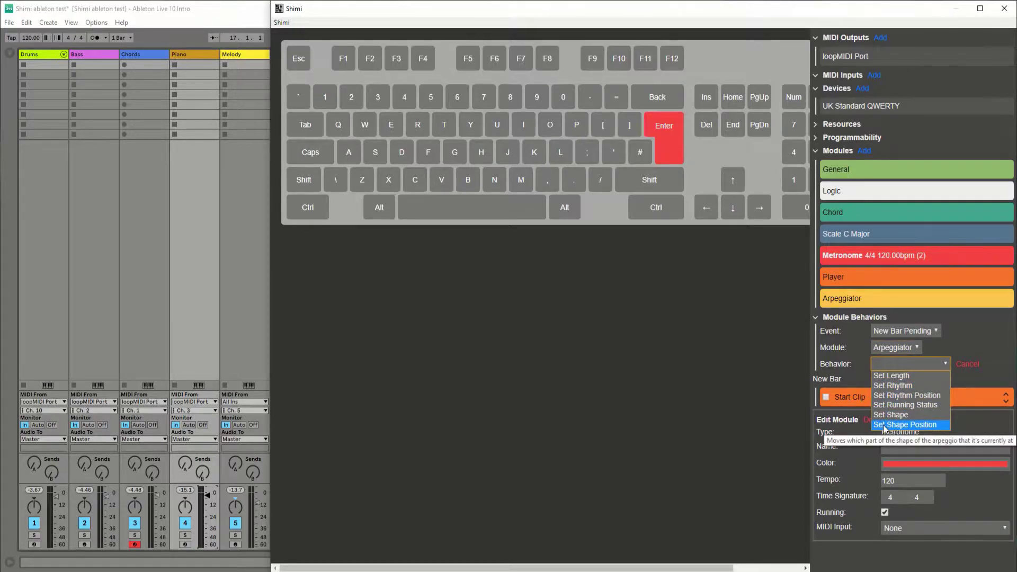
{"action": "left_click", "coordinate": [885, 425]}
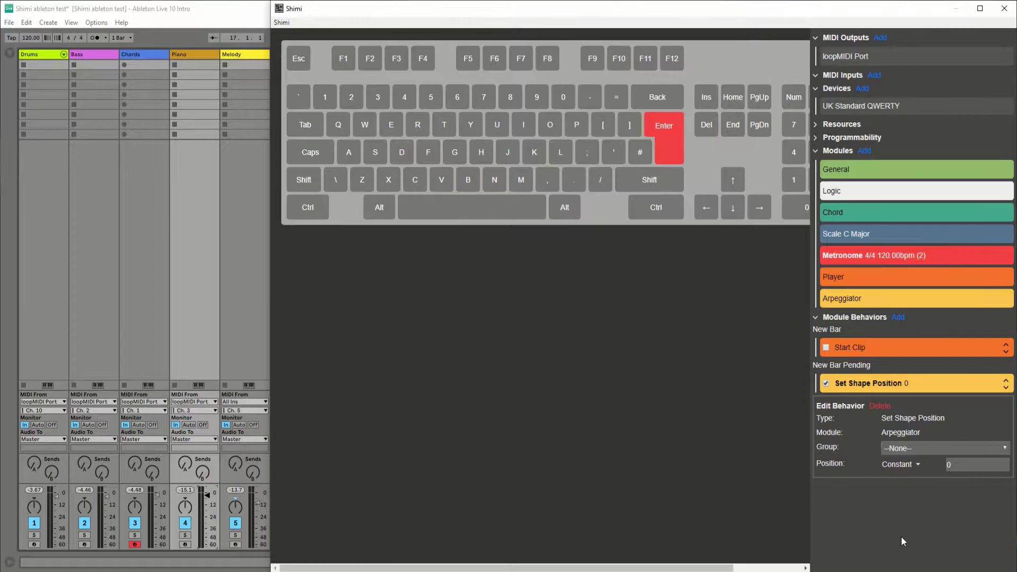
Play the C and G/B chords to check the arpeggio's restart at each bar, and stop playback
{"action": "key", "text": "f"}
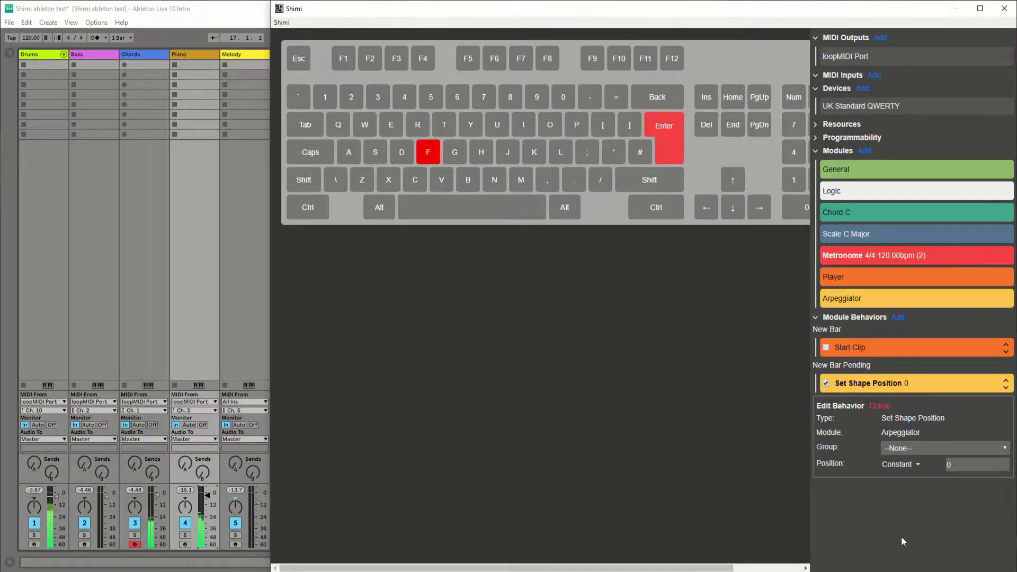
{"action": "key", "text": "g"}
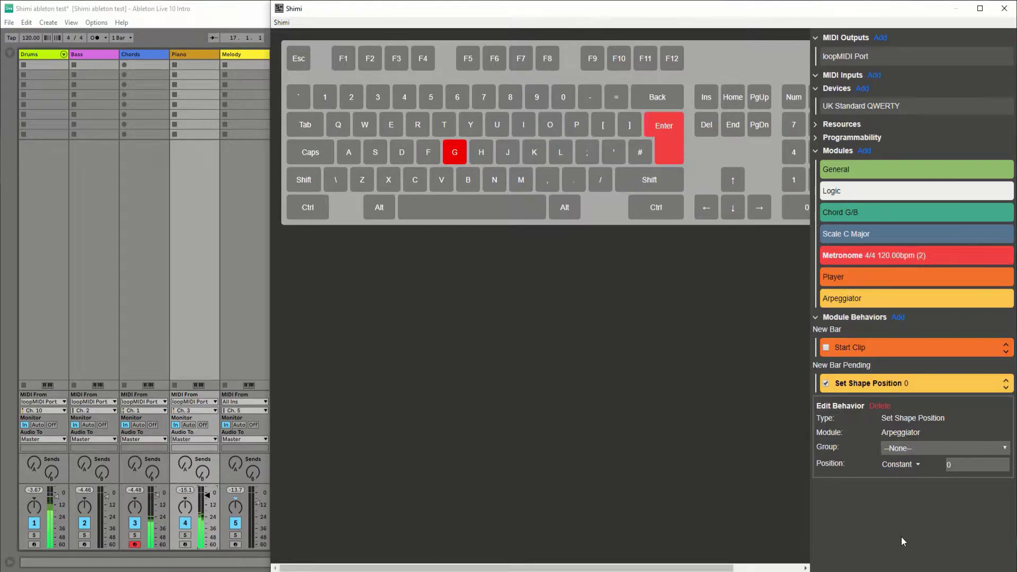
{"action": "key", "text": "BackSpace"}
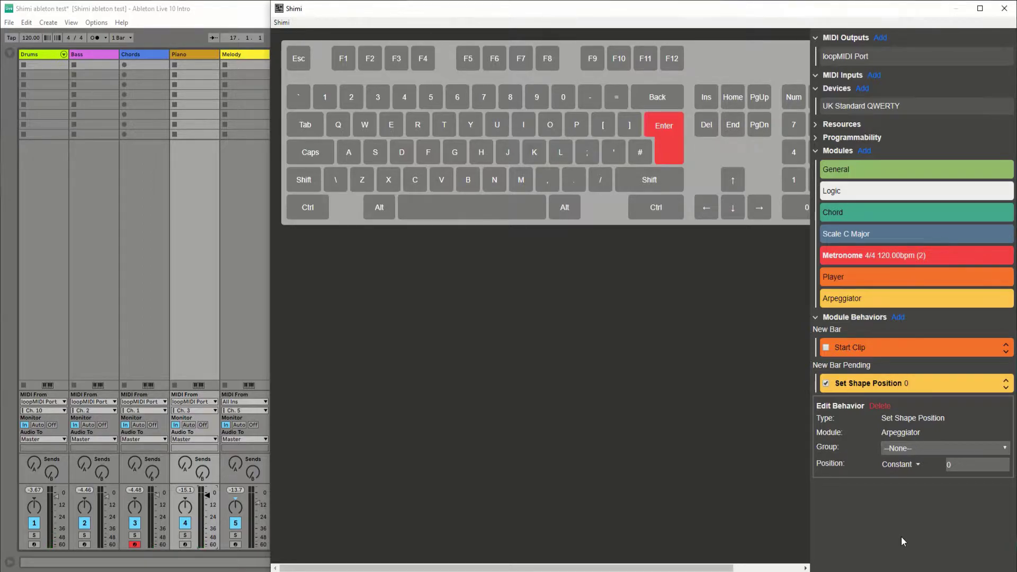
Set the Arpeggiator module's rhythm to Semiquavers and its length to 7
{"action": "left_click", "coordinate": [862, 303]}
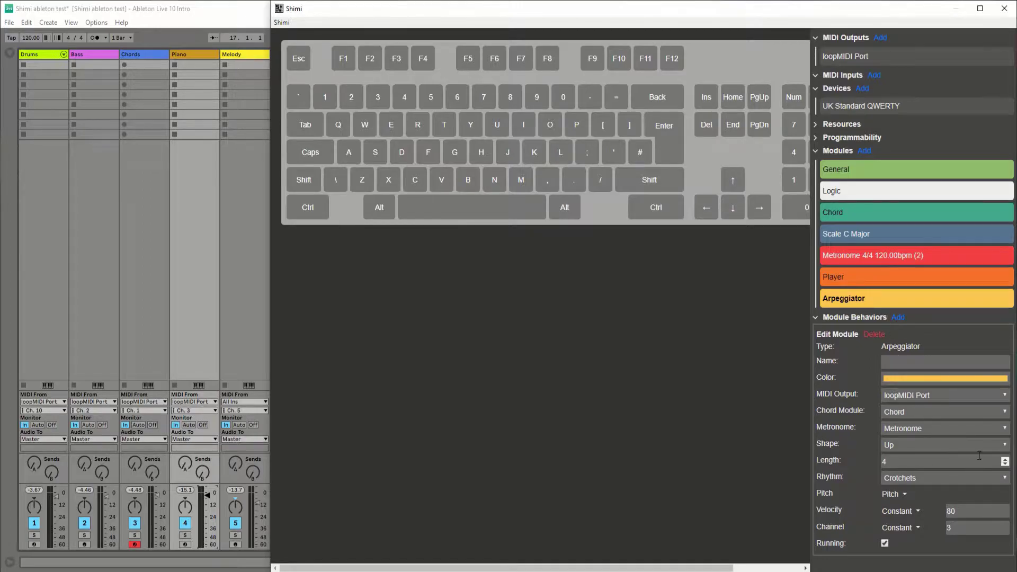
{"action": "left_click", "coordinate": [927, 475]}
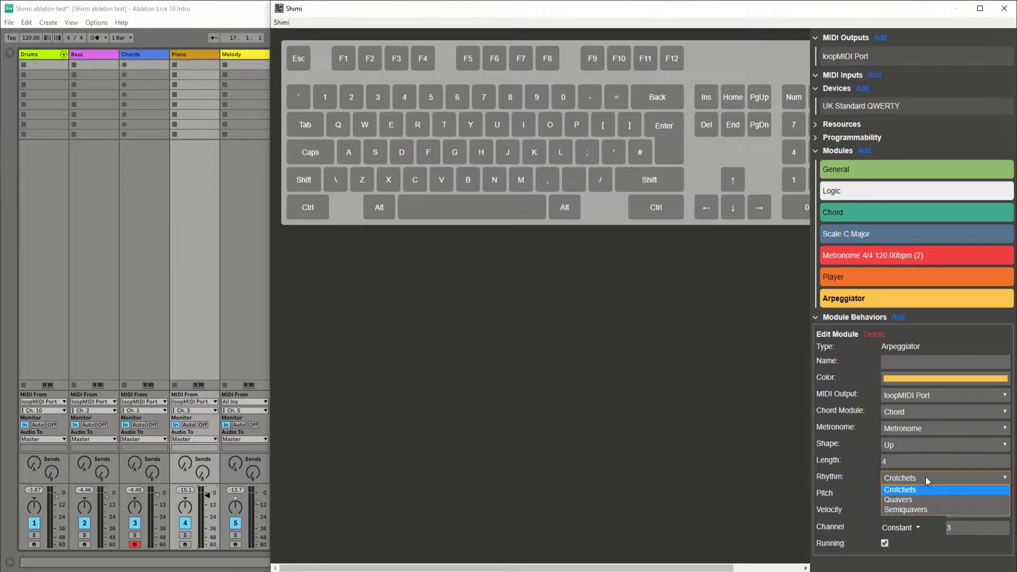
{"action": "left_click", "coordinate": [908, 509]}
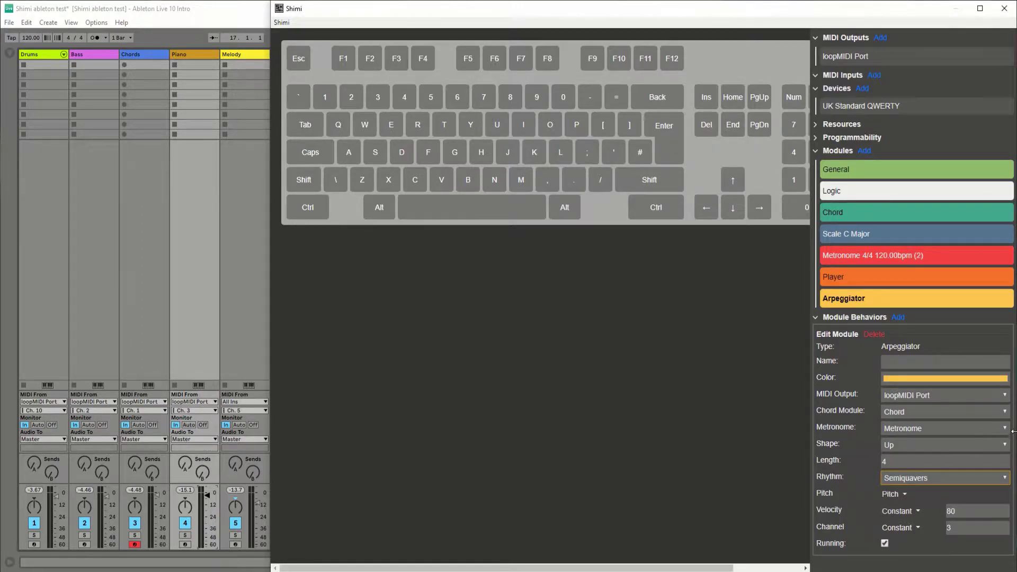
{"action": "left_click", "coordinate": [1005, 459]}
{"action": "left_click", "coordinate": [1005, 459]}
{"action": "left_click", "coordinate": [1005, 459]}
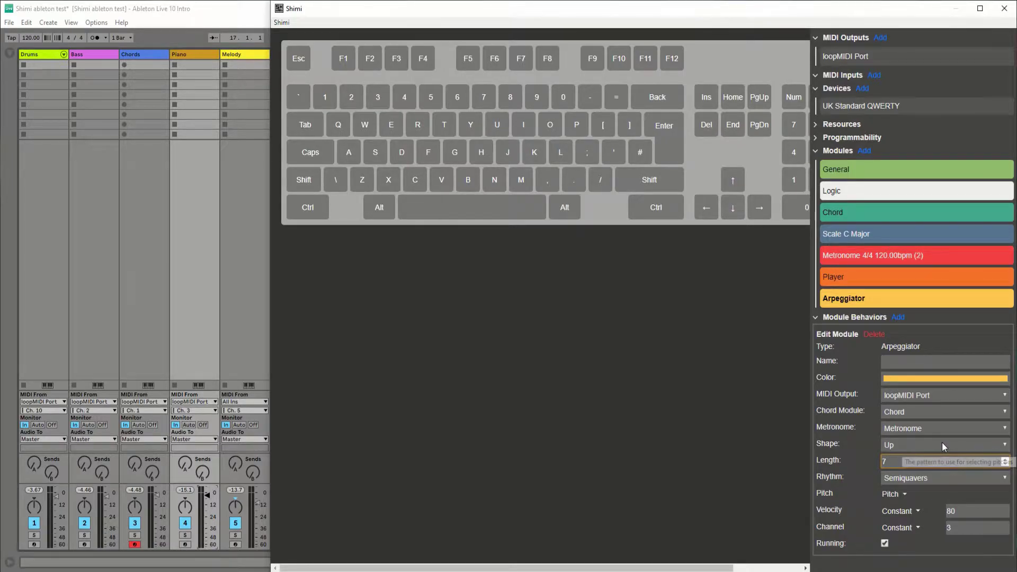
Play the C, G/B and A/C# chords to audition the seven-note semiquaver arpeggio
{"action": "left_click", "coordinate": [848, 458]}
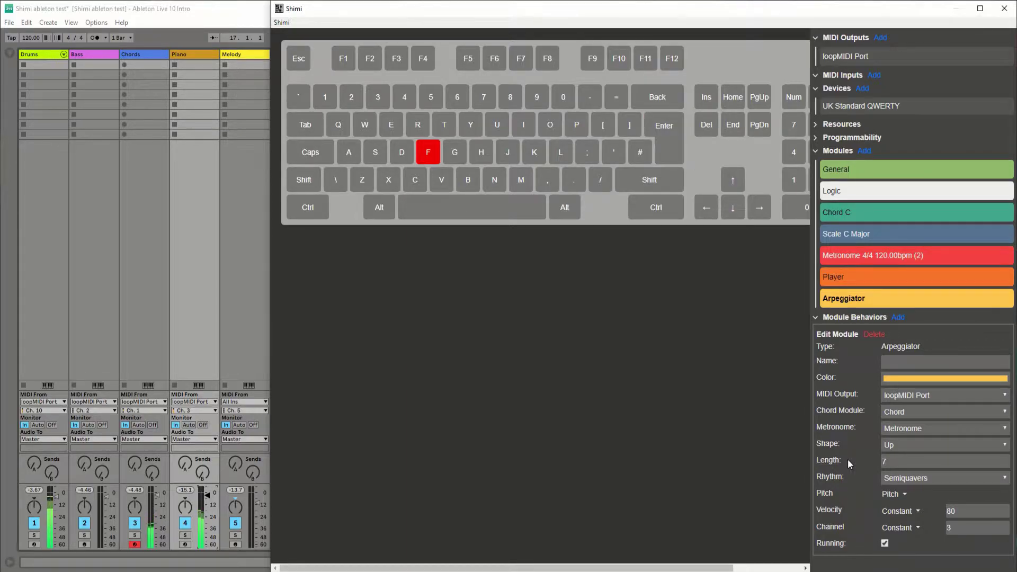
{"action": "key", "text": "g"}
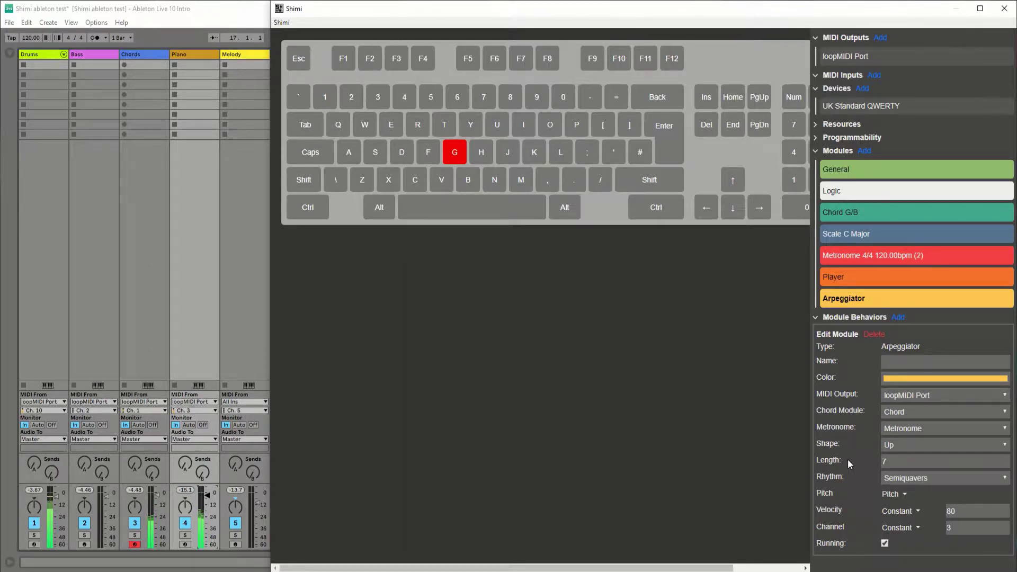
{"action": "key", "text": "c"}
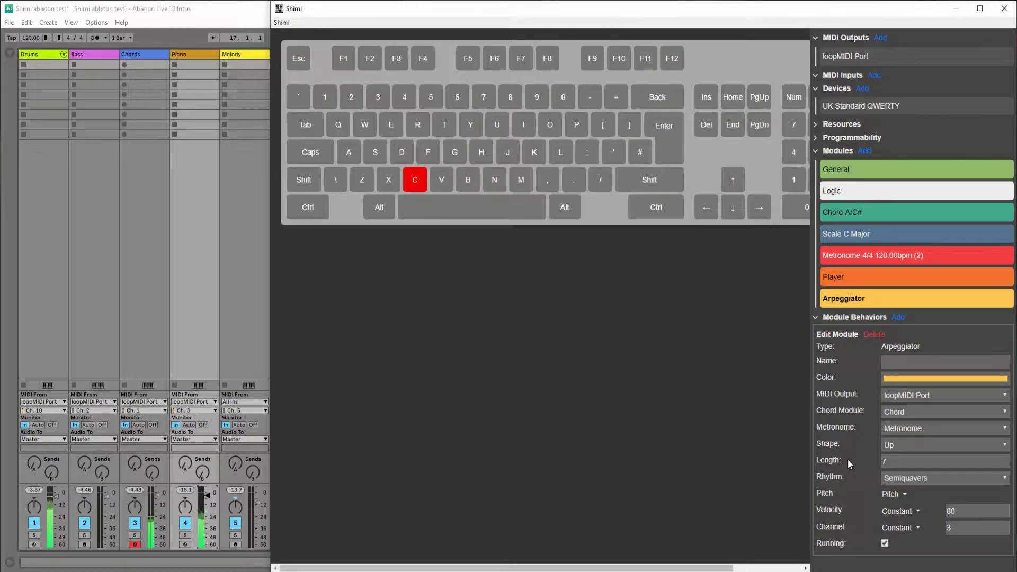
Set the arpeggiator's shape to Down and audition it on the C chord
{"action": "left_click", "coordinate": [920, 444]}
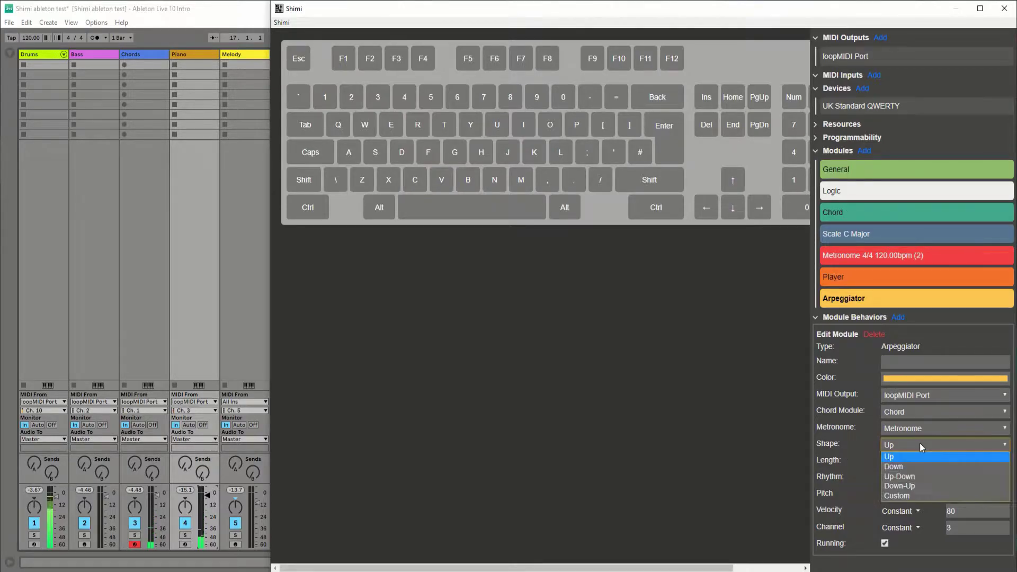
{"action": "left_click", "coordinate": [897, 469]}
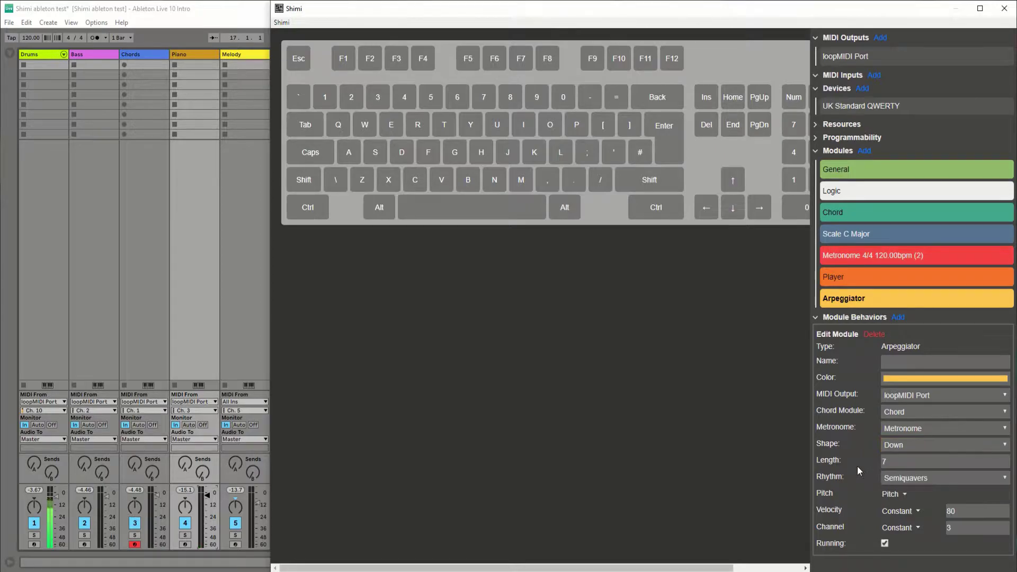
{"action": "key", "text": "f"}
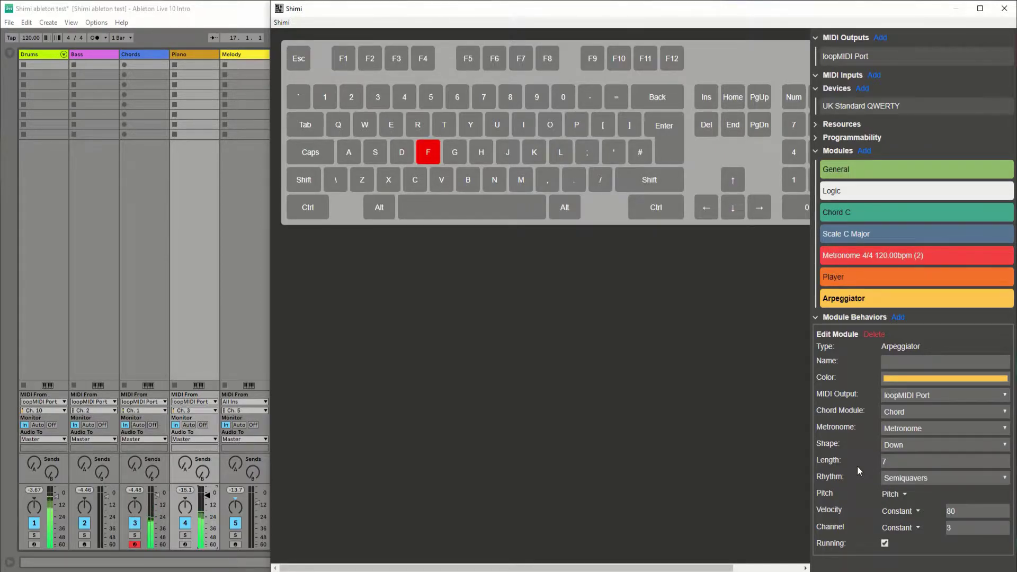
Switch the arpeggiator's shape to Up-Down and audition it on the C chord
{"action": "left_click", "coordinate": [933, 441]}
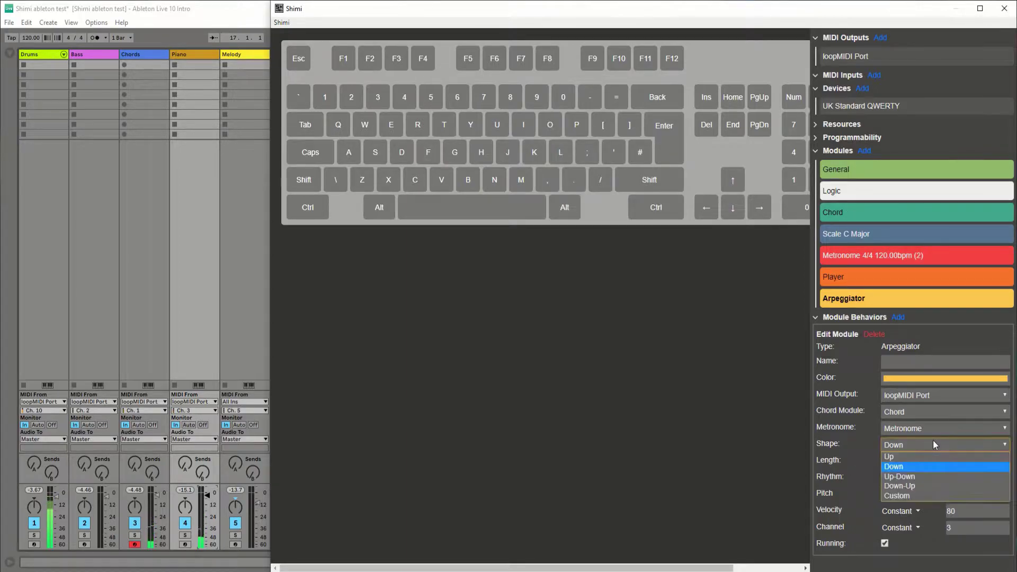
{"action": "left_click", "coordinate": [888, 477]}
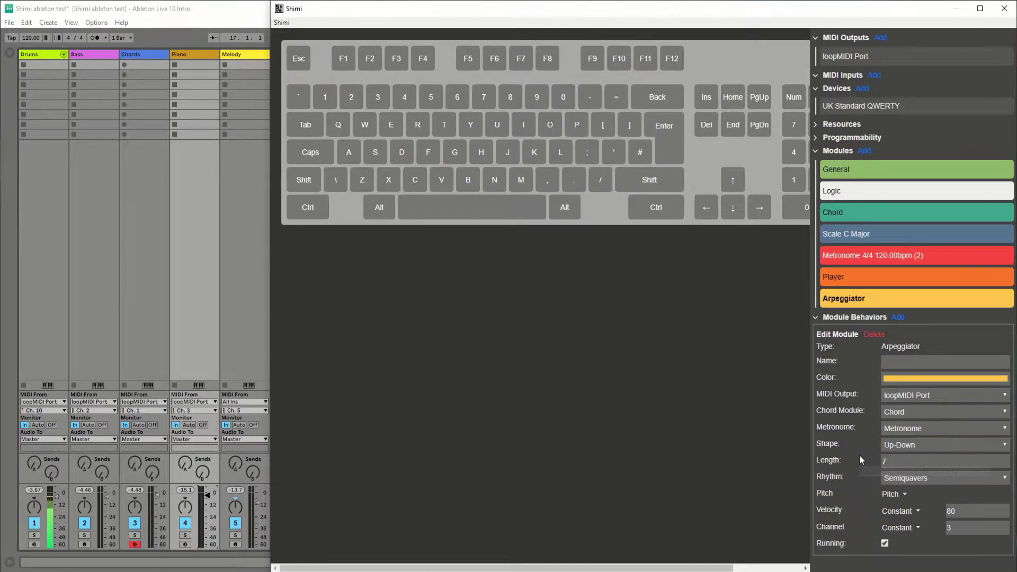
{"action": "key", "text": "f"}
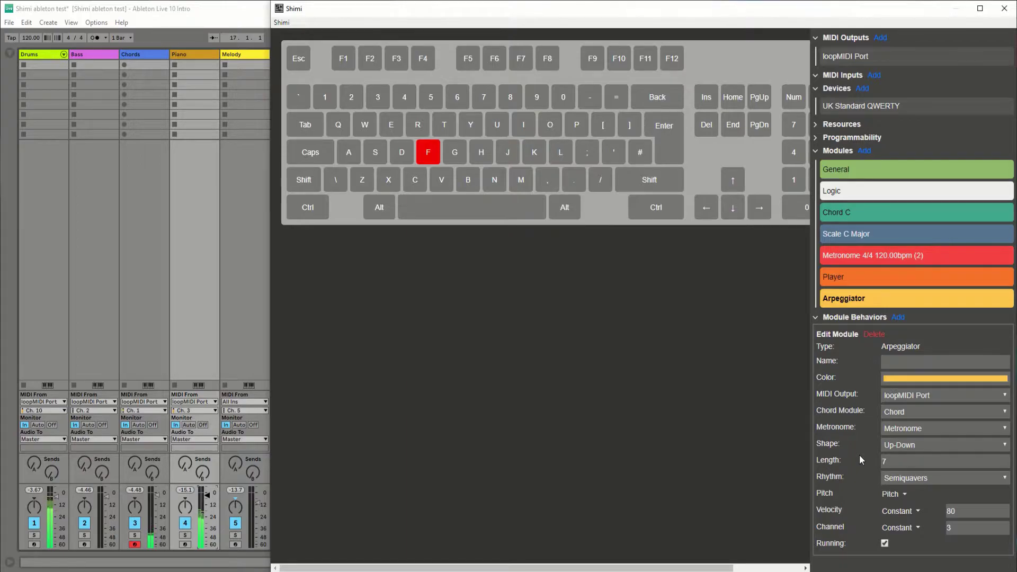
Change the arpeggiator's shape to Down-Up
{"action": "left_click", "coordinate": [903, 446]}
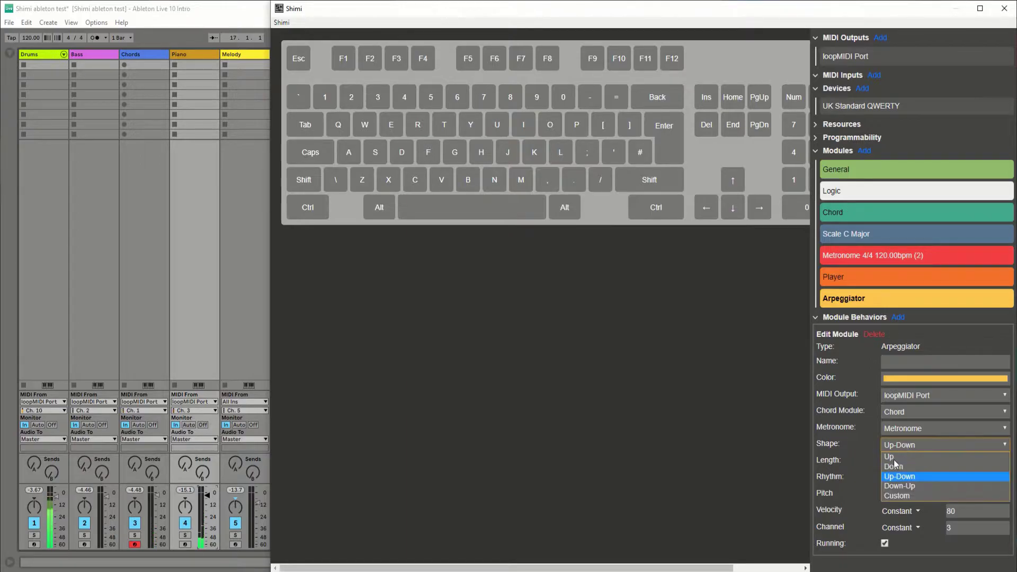
{"action": "left_click", "coordinate": [894, 487]}
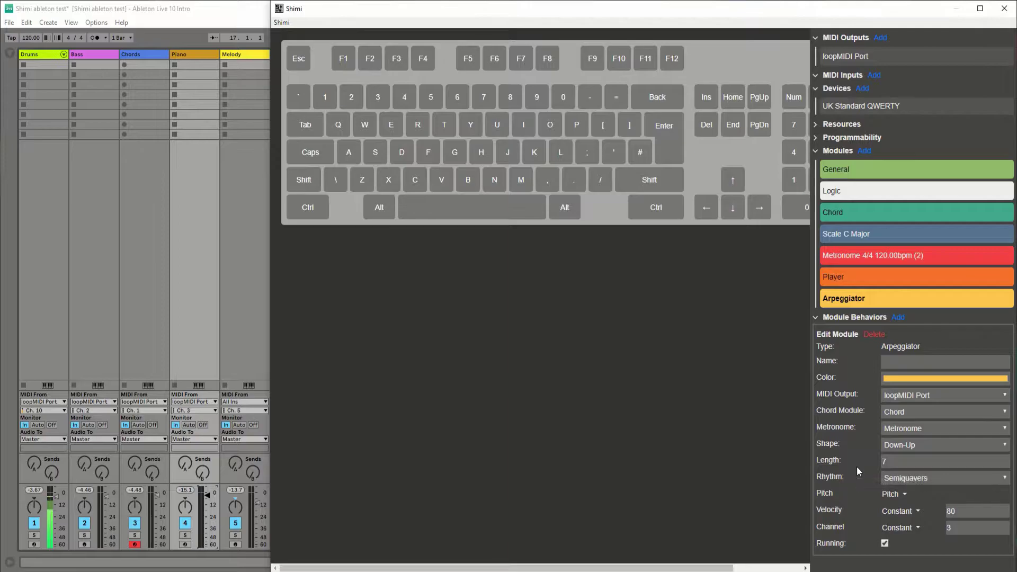
Play the C chord to audition the Down-Up arpeggio, then stop the chord
{"action": "key", "text": "f"}
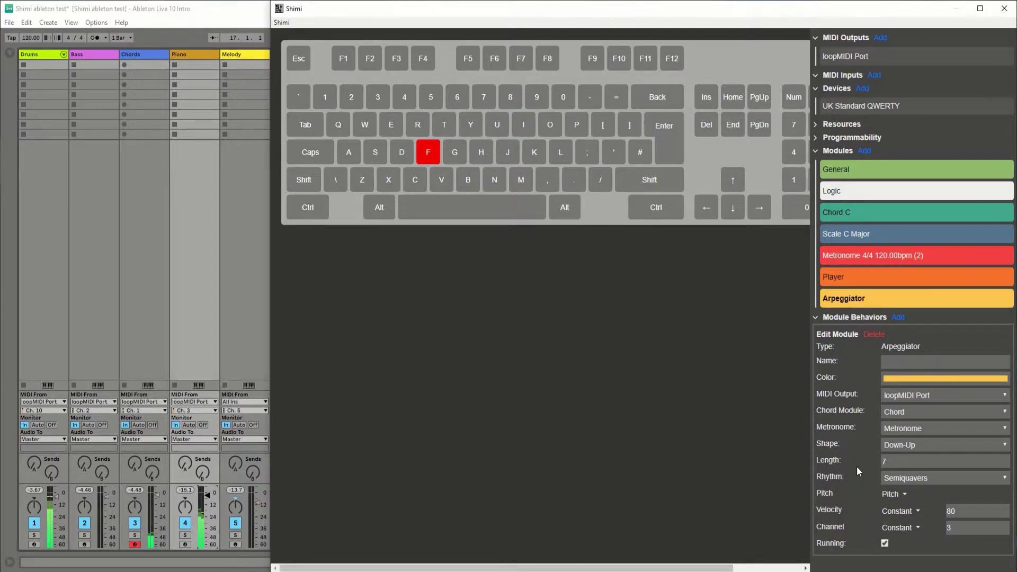
{"action": "key", "text": "BackSpace"}
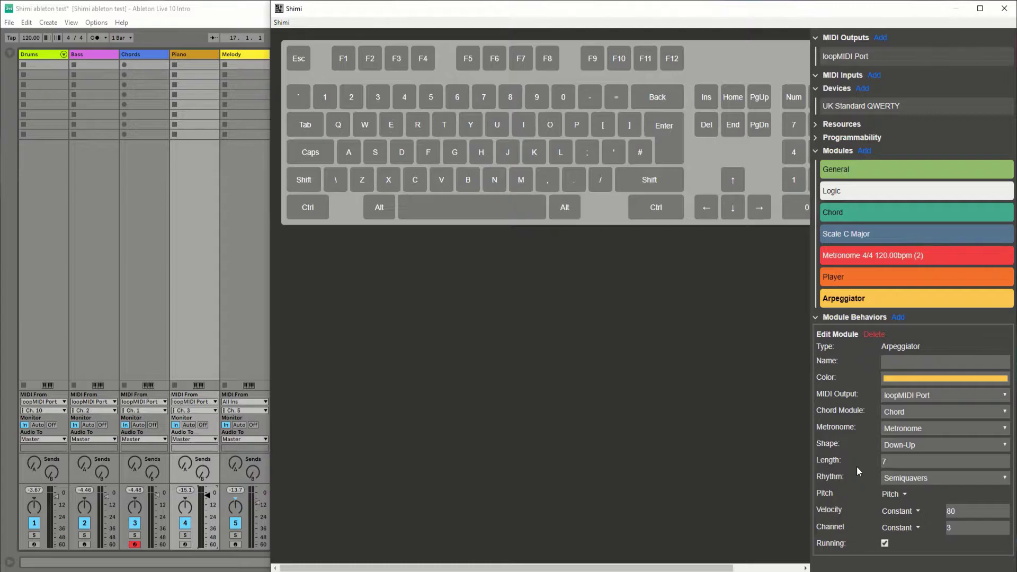
Set the arpeggiator's shape to Custom and drive it with a Custom Wave
{"action": "left_click", "coordinate": [917, 442]}
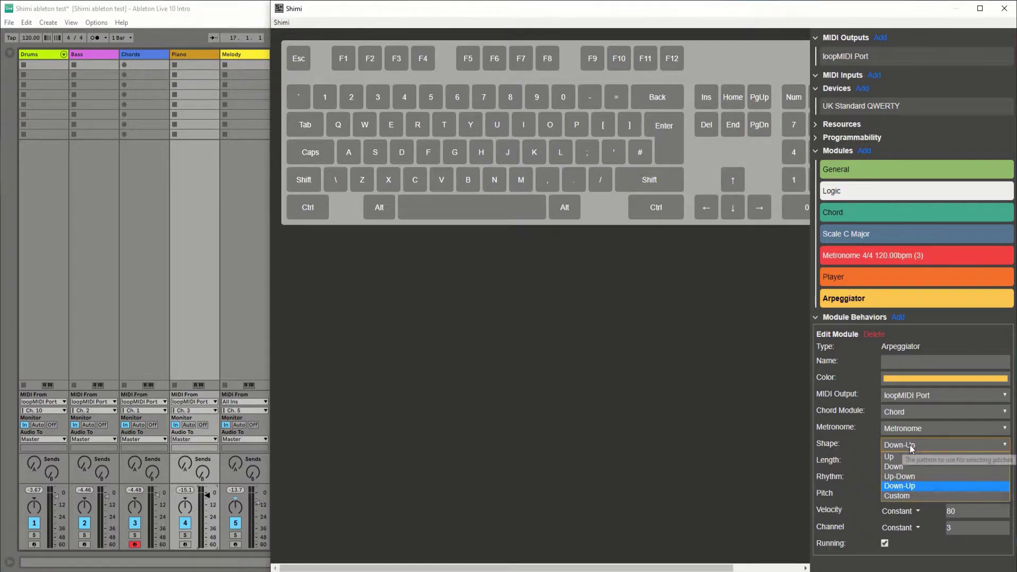
{"action": "left_click", "coordinate": [901, 495]}
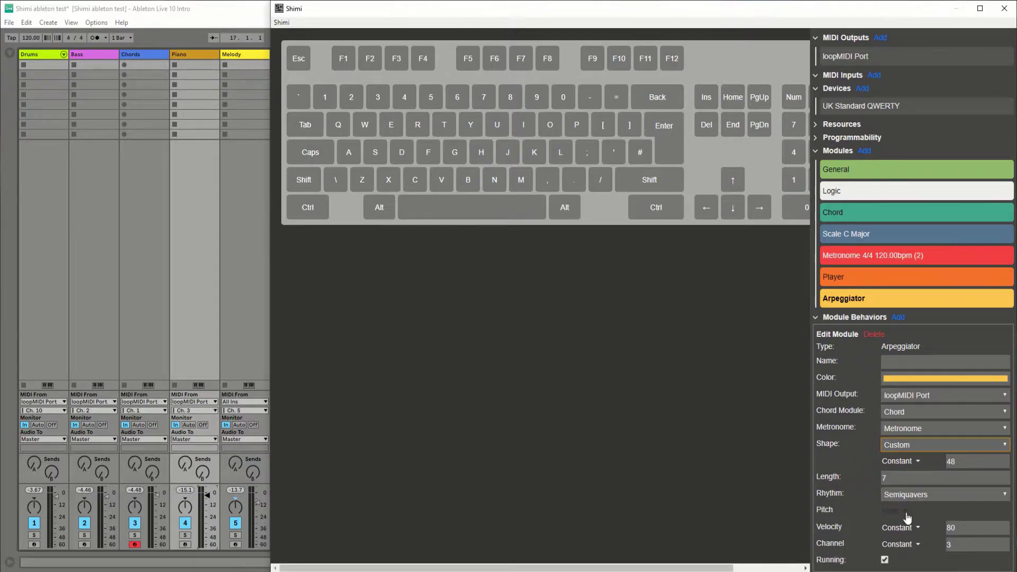
{"action": "left_click", "coordinate": [912, 464]}
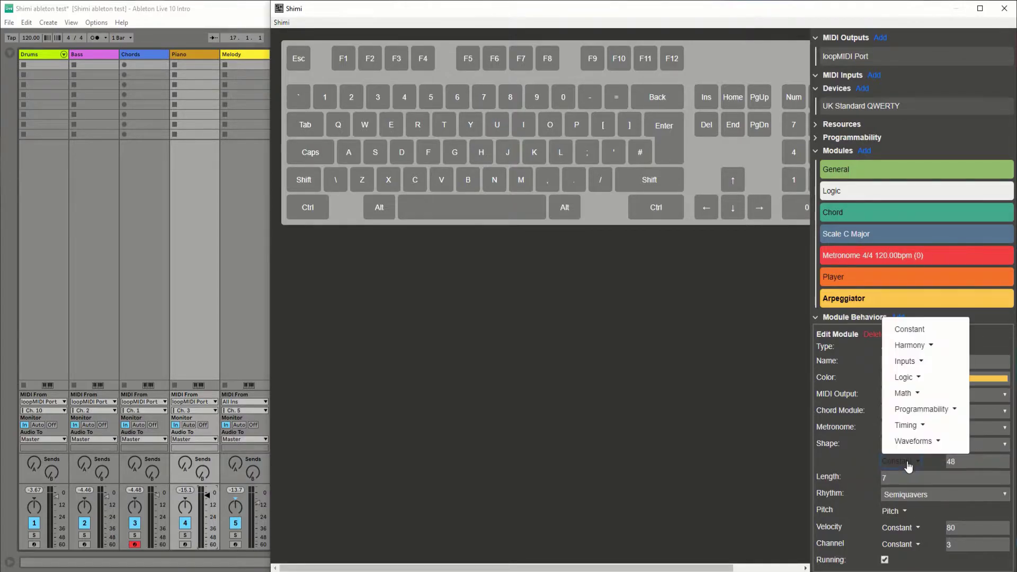
{"action": "left_click", "coordinate": [922, 441]}
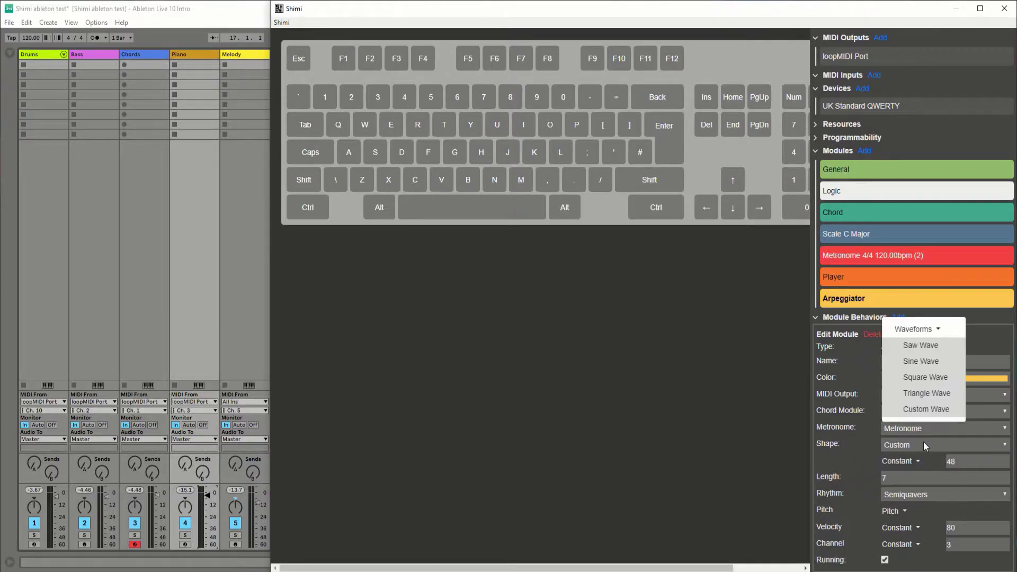
{"action": "left_click", "coordinate": [922, 408]}
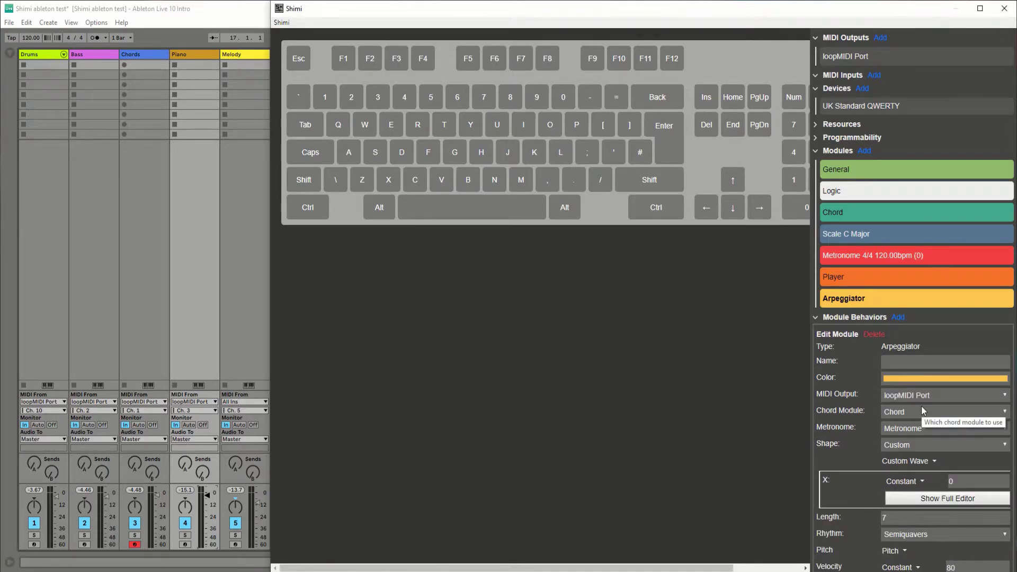
Set the custom wave's X input to the Metronome's Beat
{"action": "scroll", "coordinate": [920, 406], "scroll_direction": "down", "scroll_amount": 2}
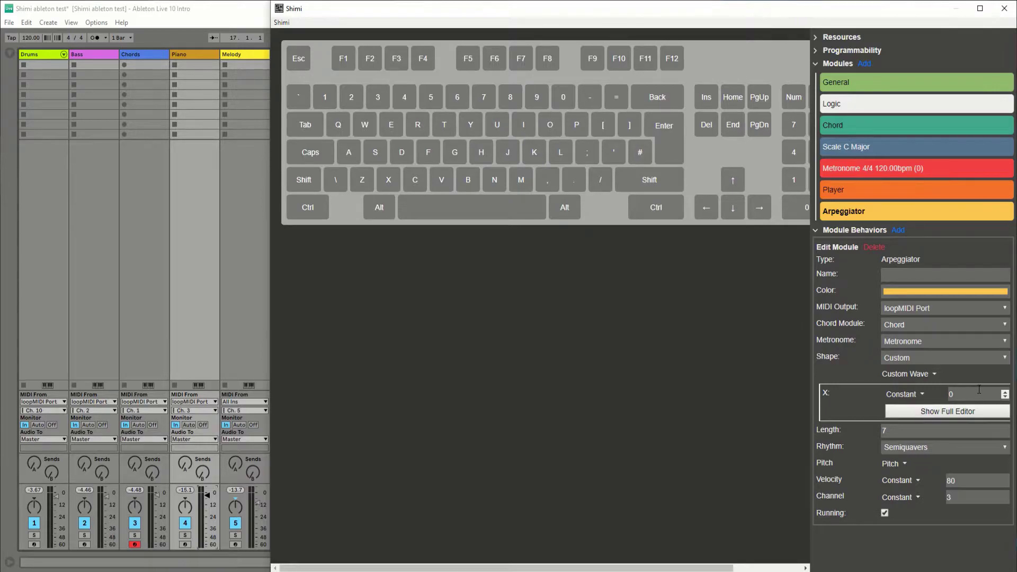
{"action": "left_click", "coordinate": [921, 396]}
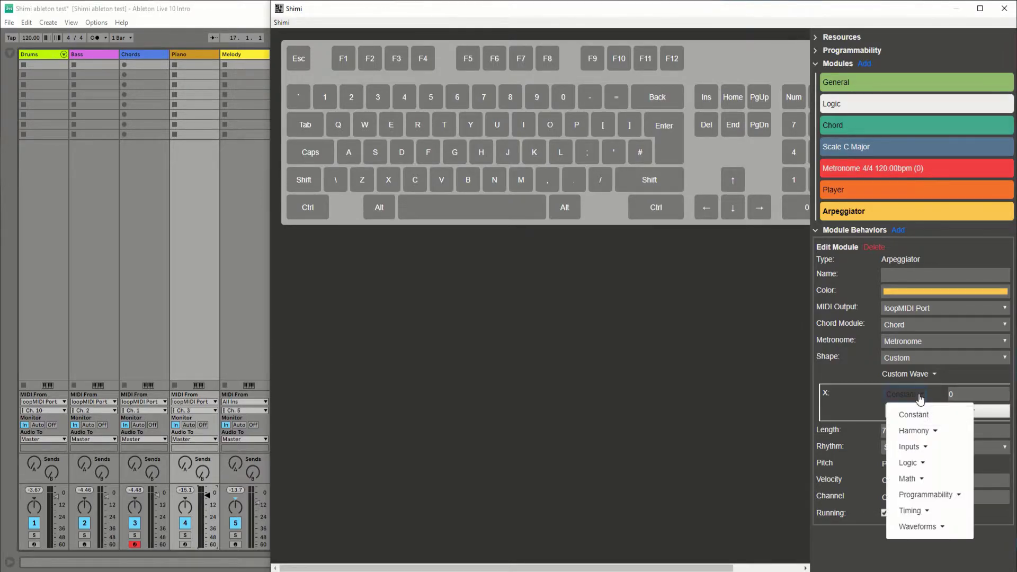
{"action": "left_click", "coordinate": [919, 512]}
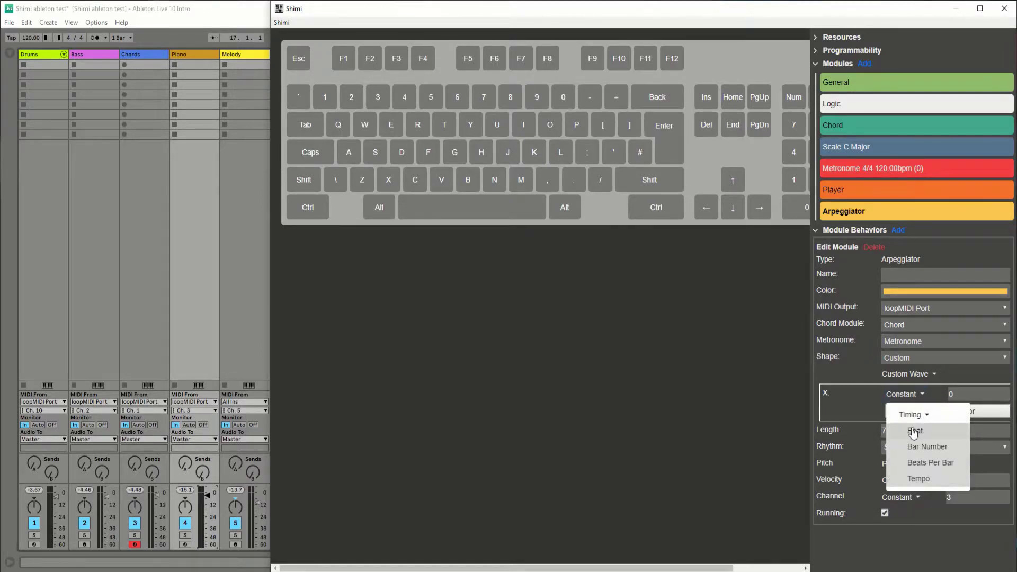
{"action": "left_click", "coordinate": [914, 429]}
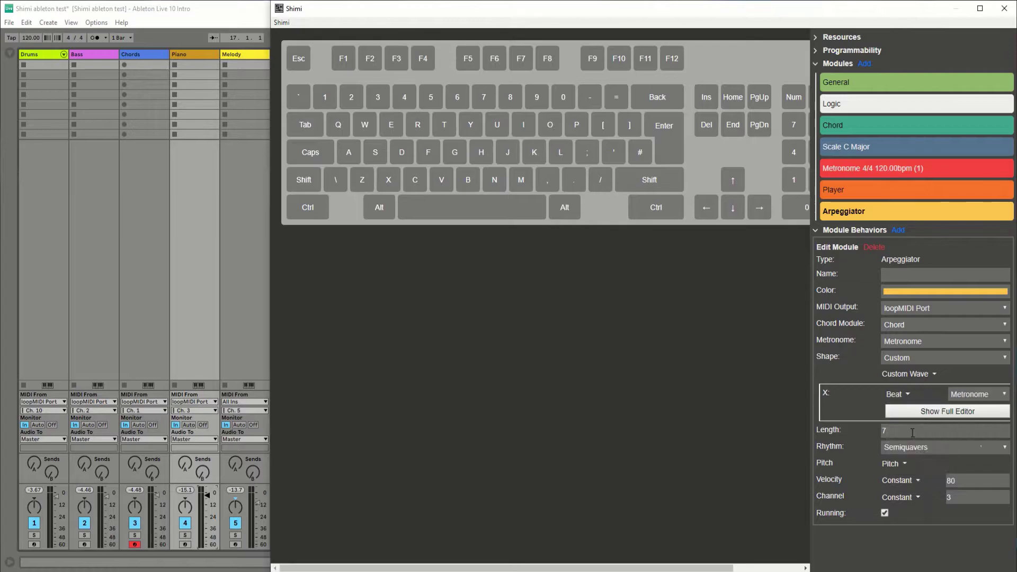
In the custom wave's full editor, add a second segment at the end and set both segments' lengths to 2
{"action": "left_click", "coordinate": [939, 412]}
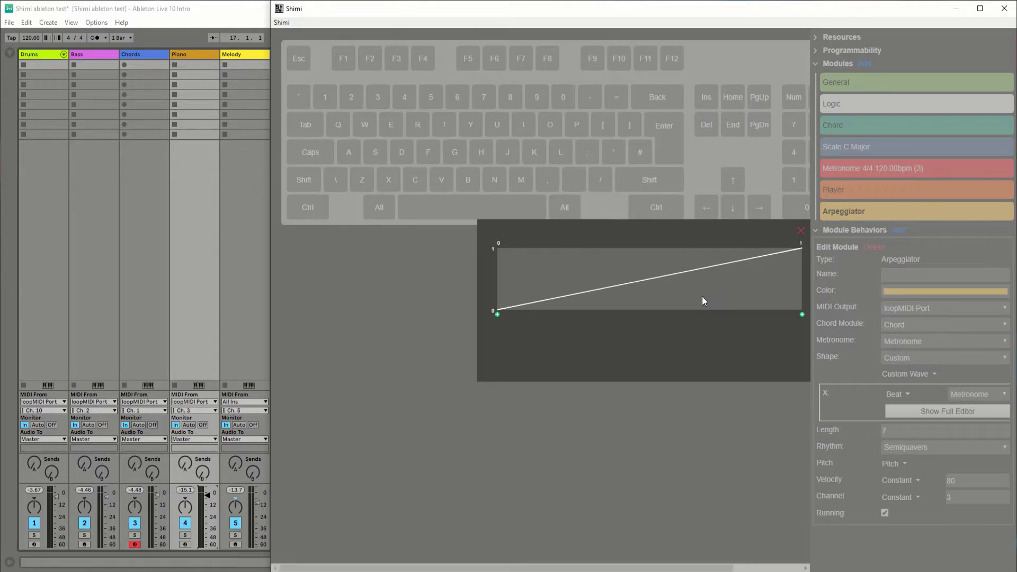
{"action": "left_click", "coordinate": [802, 315]}
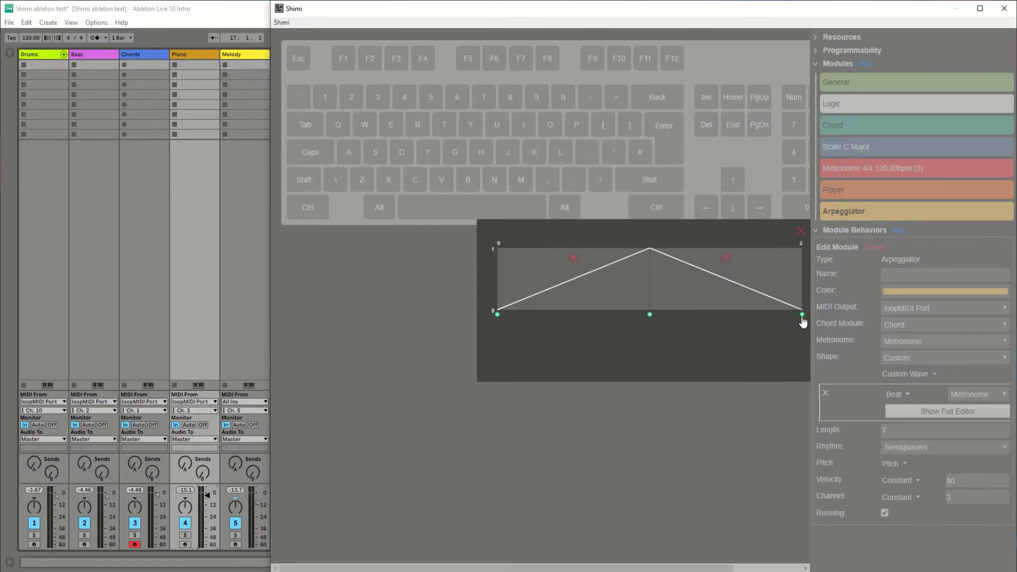
{"action": "left_click", "coordinate": [611, 300]}
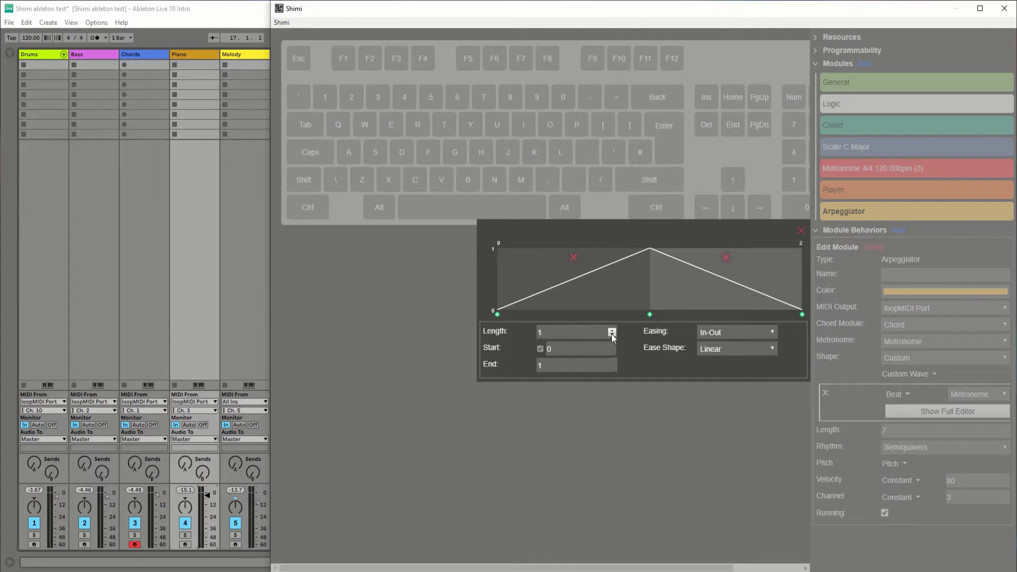
{"action": "left_click", "coordinate": [613, 331]}
{"action": "left_click", "coordinate": [728, 298]}
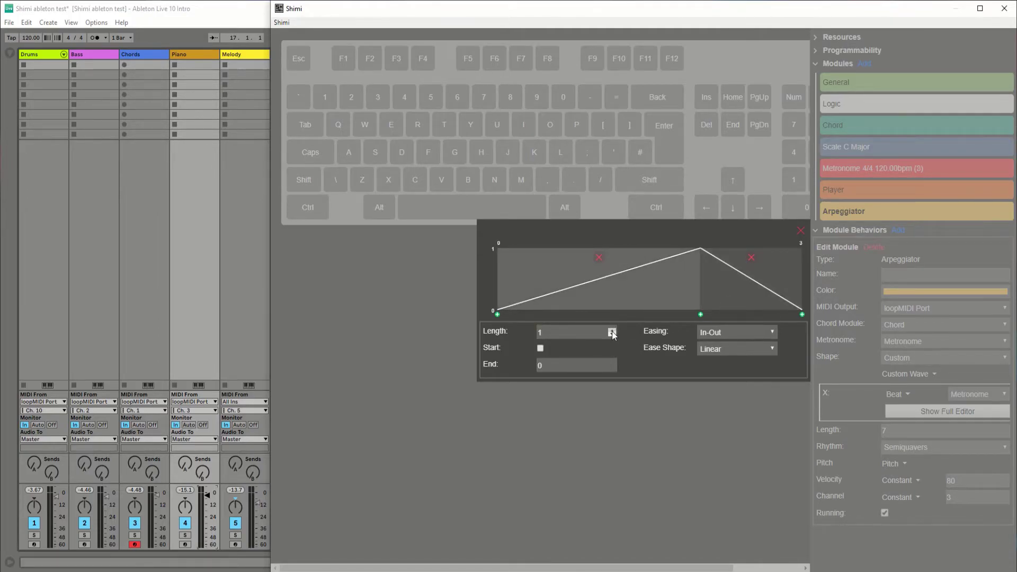
{"action": "left_click", "coordinate": [613, 331]}
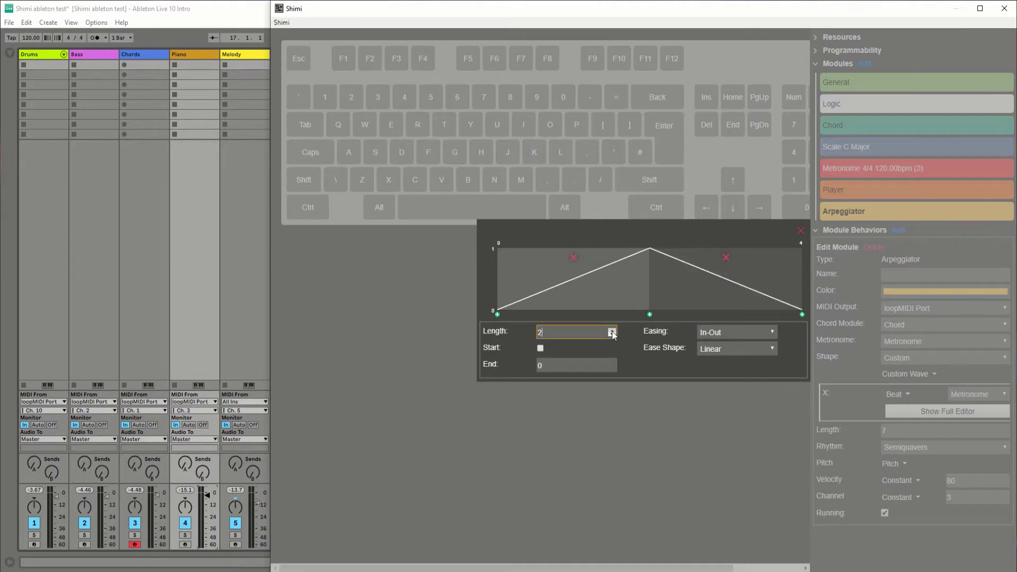
Give the wave's first segment a Cubic ease shape with In easing and an end value of 4
{"action": "left_click", "coordinate": [609, 291]}
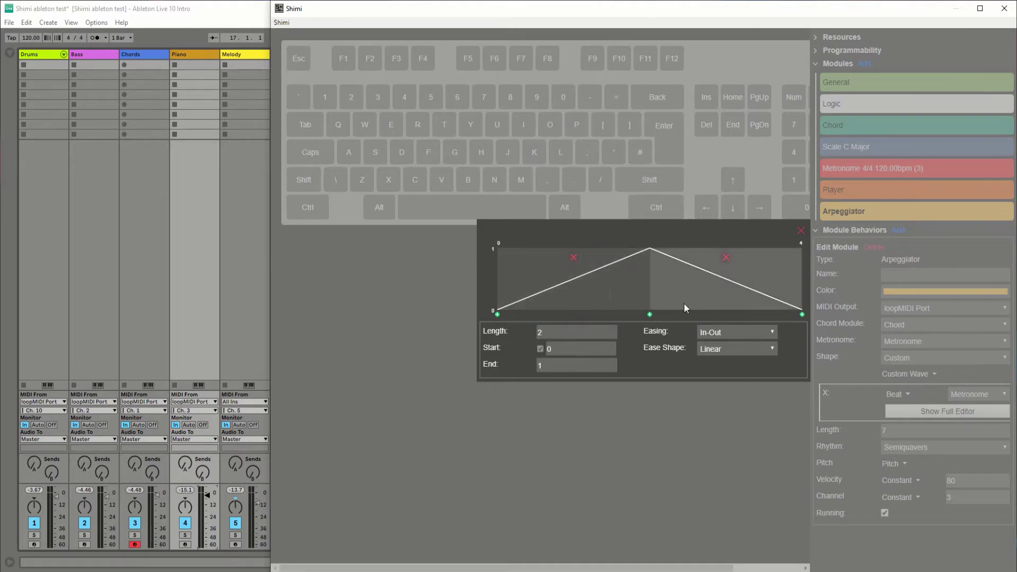
{"action": "left_click", "coordinate": [721, 351]}
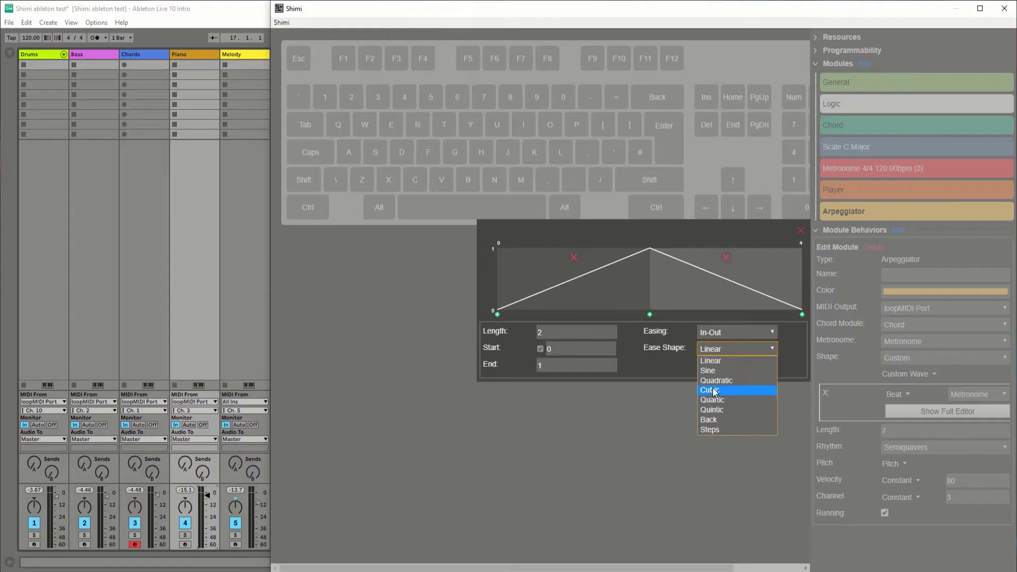
{"action": "left_click", "coordinate": [715, 392]}
{"action": "left_click", "coordinate": [720, 336]}
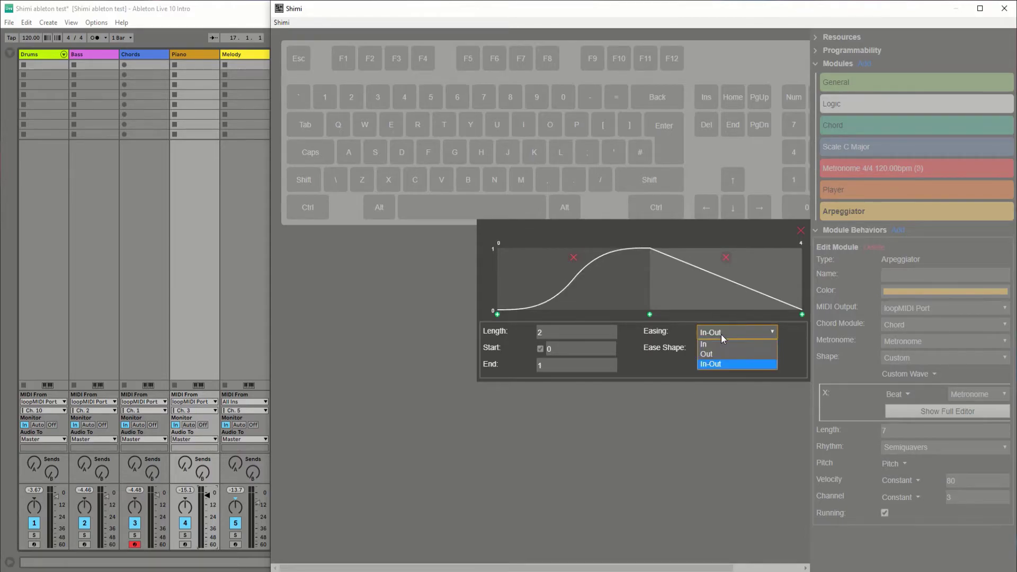
{"action": "left_click", "coordinate": [716, 342]}
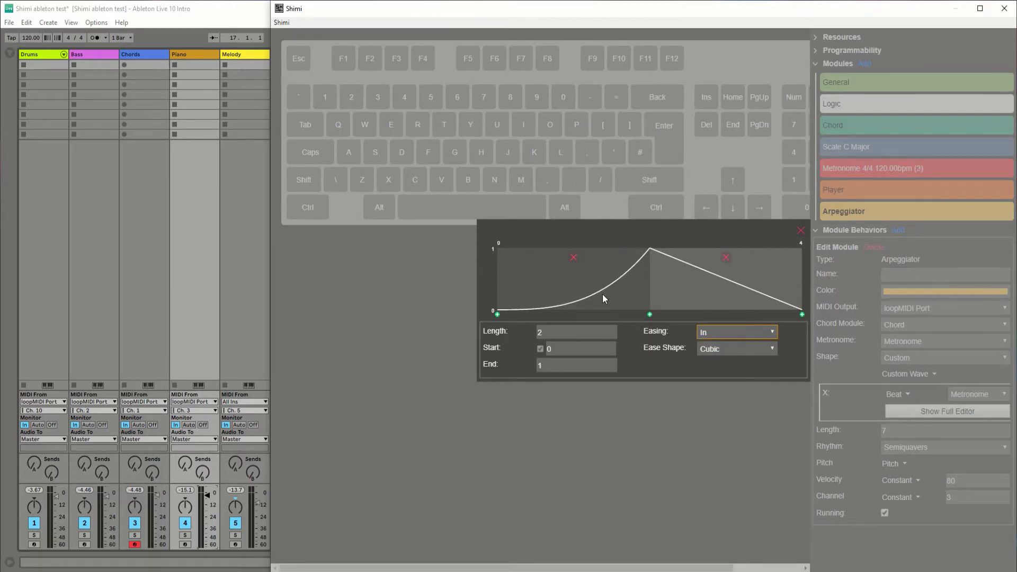
{"action": "left_click", "coordinate": [612, 364]}
{"action": "left_click", "coordinate": [611, 364]}
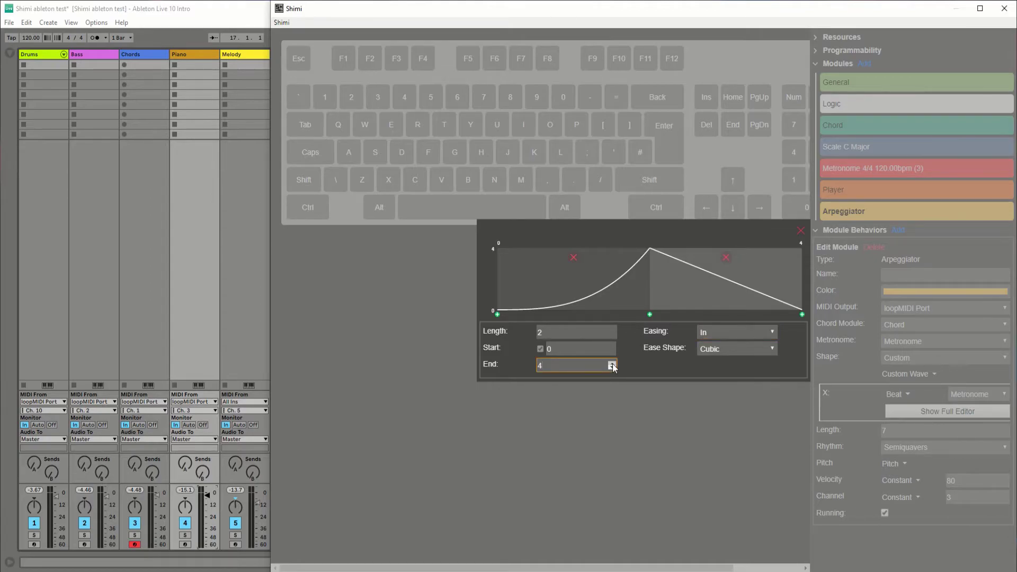
Give the wave's second segment its own start value of 3 and a Steps ease shape with an ease argument of 2
{"action": "left_click", "coordinate": [682, 289]}
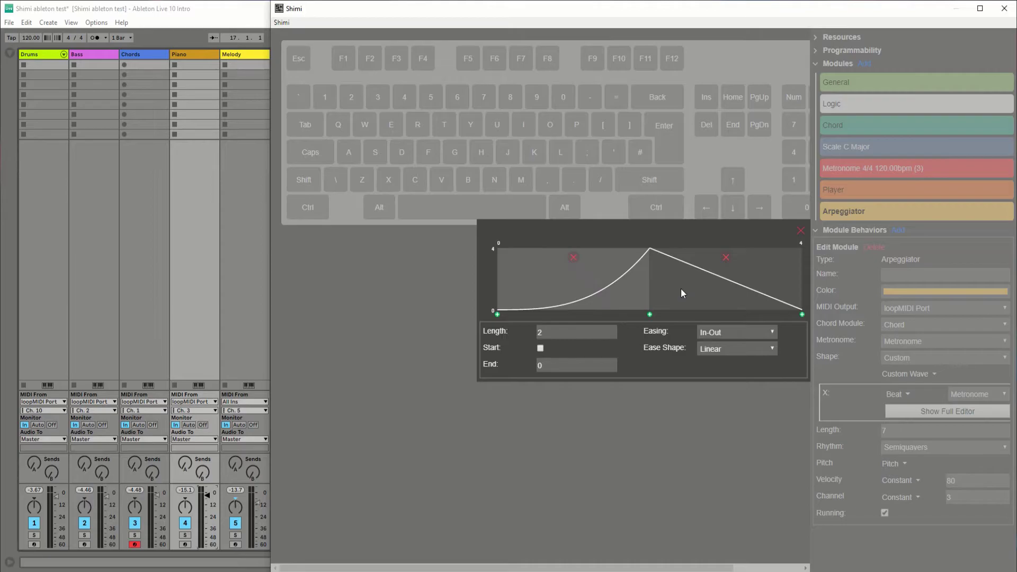
{"action": "left_click", "coordinate": [540, 348]}
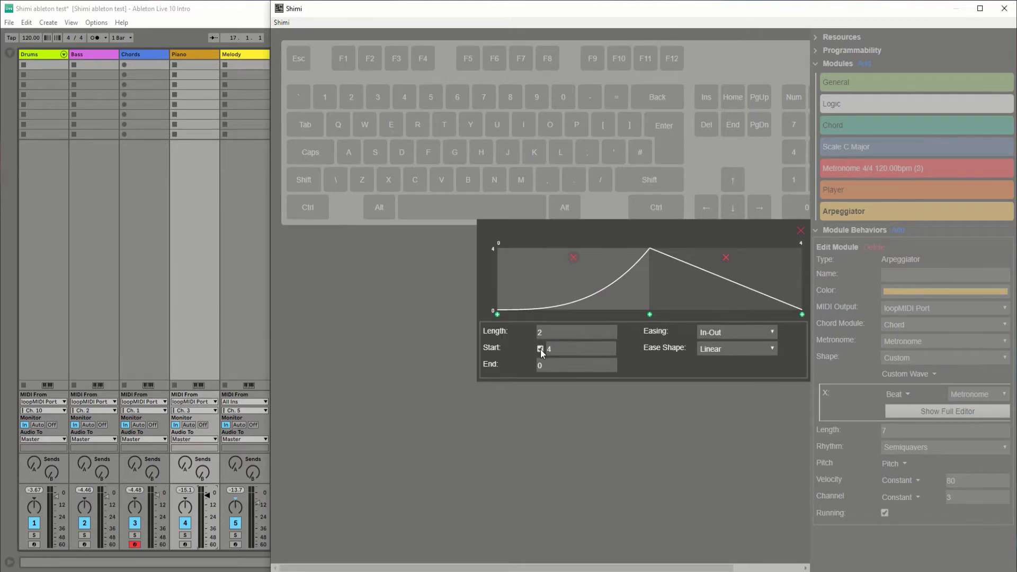
{"action": "left_click", "coordinate": [611, 352]}
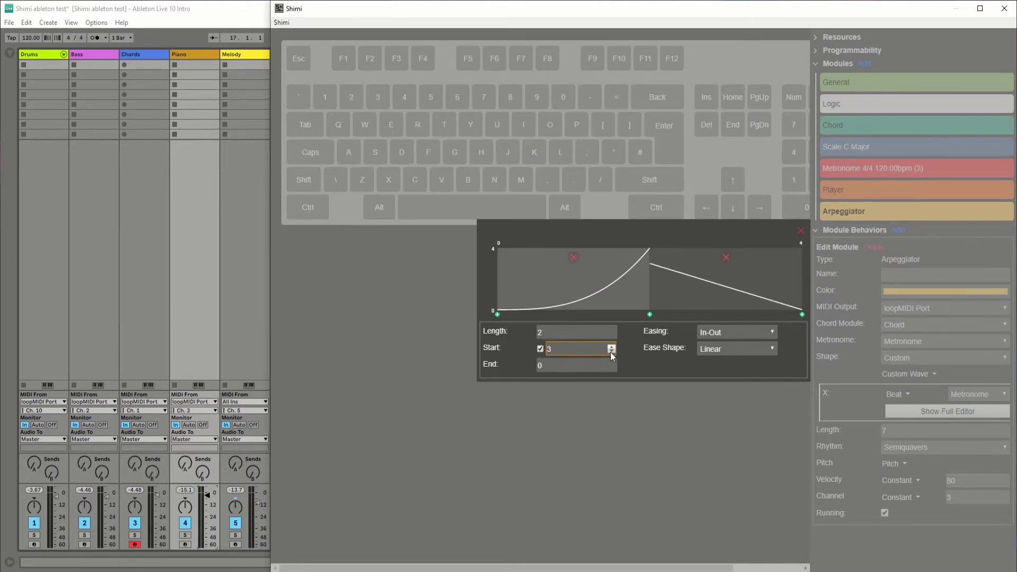
{"action": "left_click", "coordinate": [726, 349]}
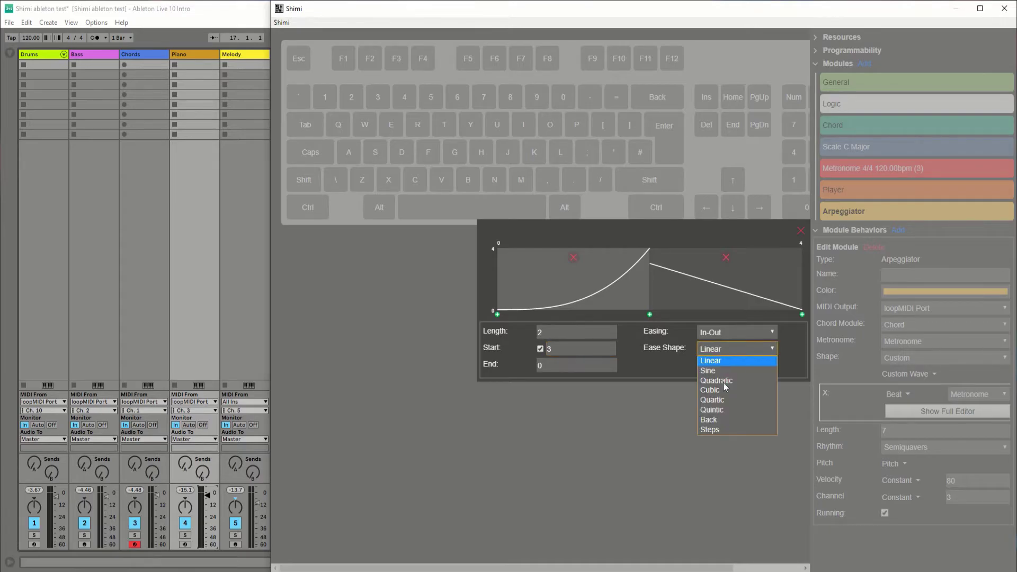
{"action": "left_click", "coordinate": [711, 430]}
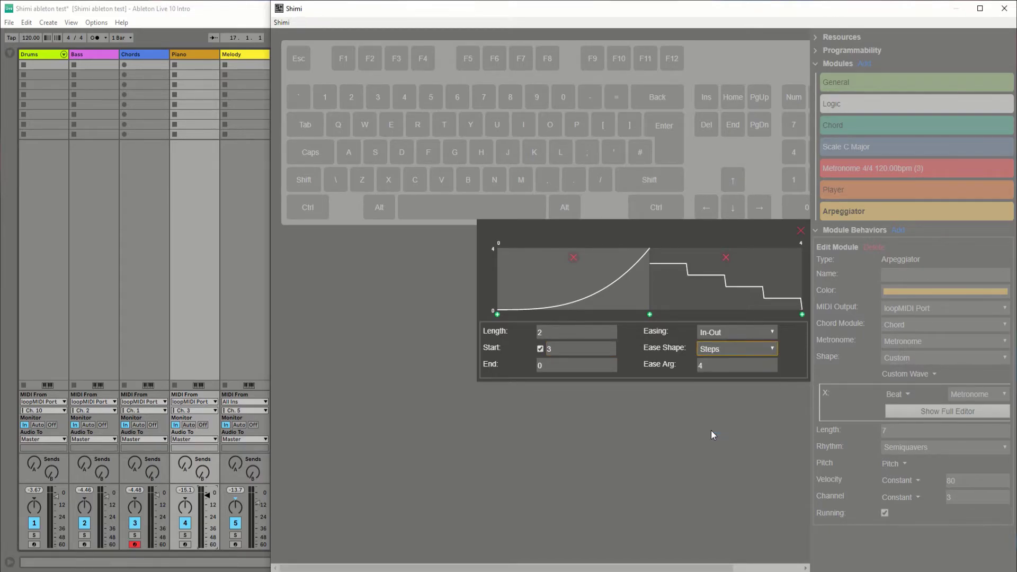
{"action": "left_click", "coordinate": [773, 368]}
{"action": "left_click", "coordinate": [773, 368]}
{"action": "left_click", "coordinate": [793, 348]}
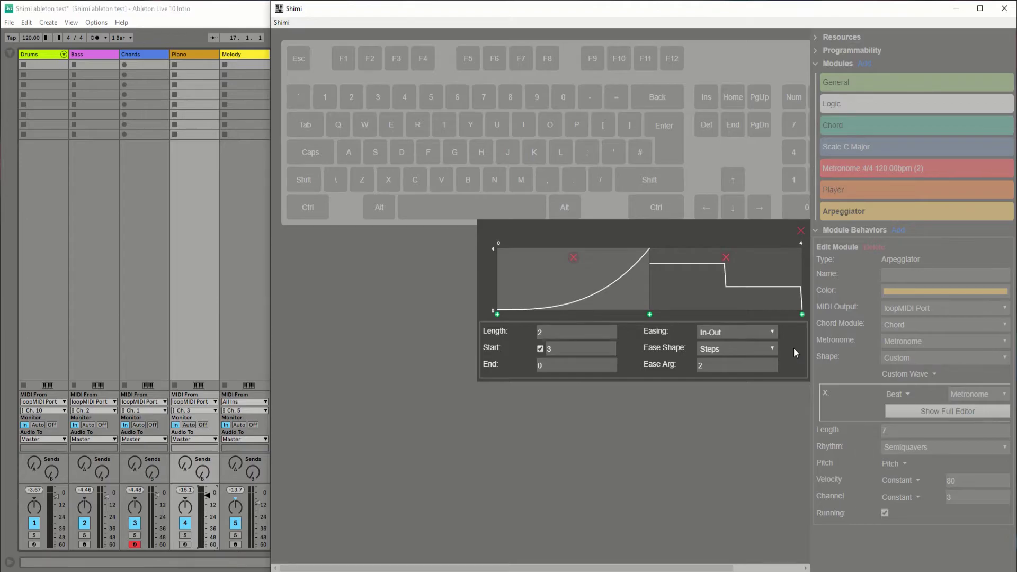
Audition the custom wave arpeggio on the C and G/B chords, stop the chord and close the wave editor
{"action": "key", "text": "f"}
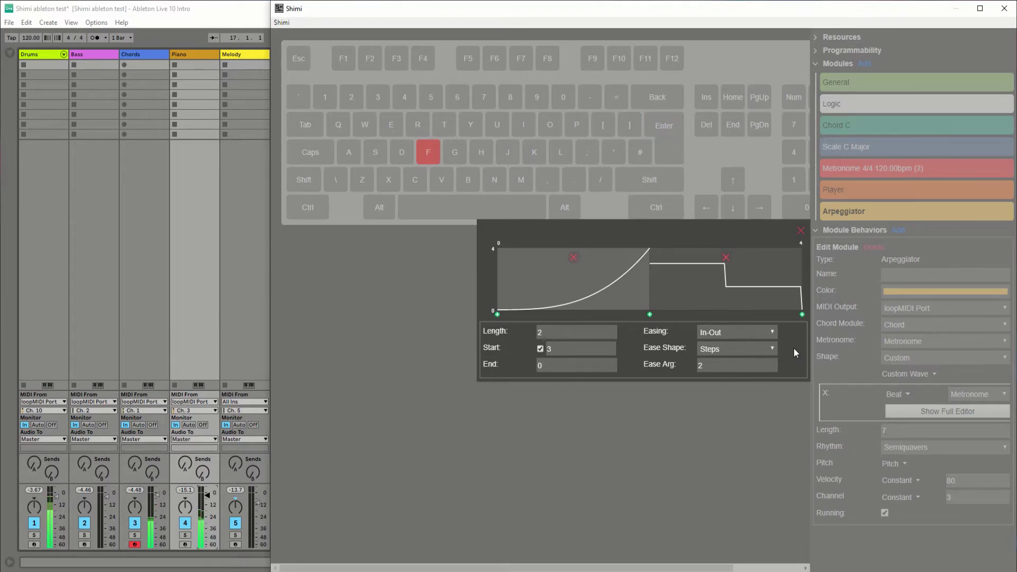
{"action": "key", "text": "g"}
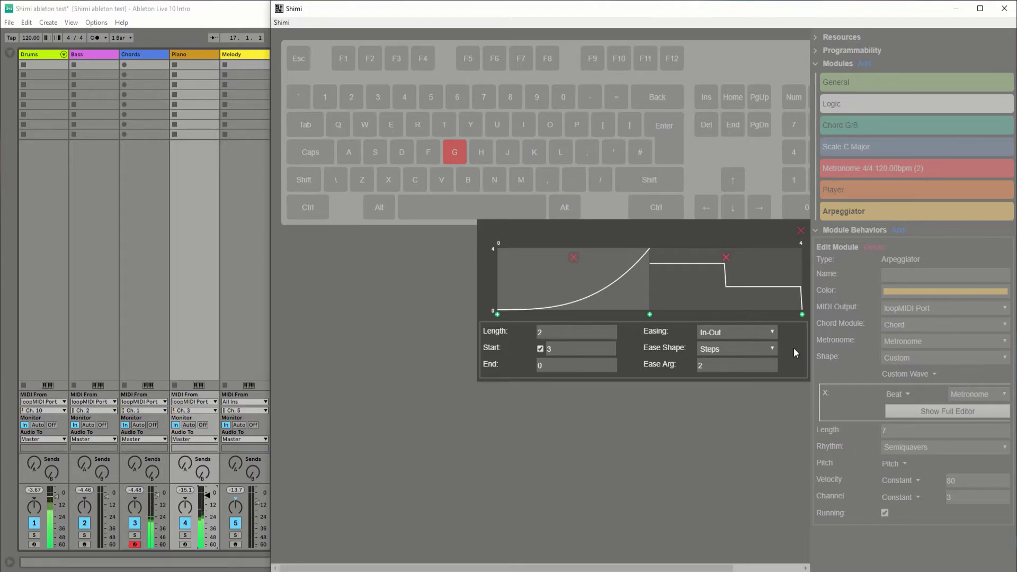
{"action": "key", "text": "BackSpace"}
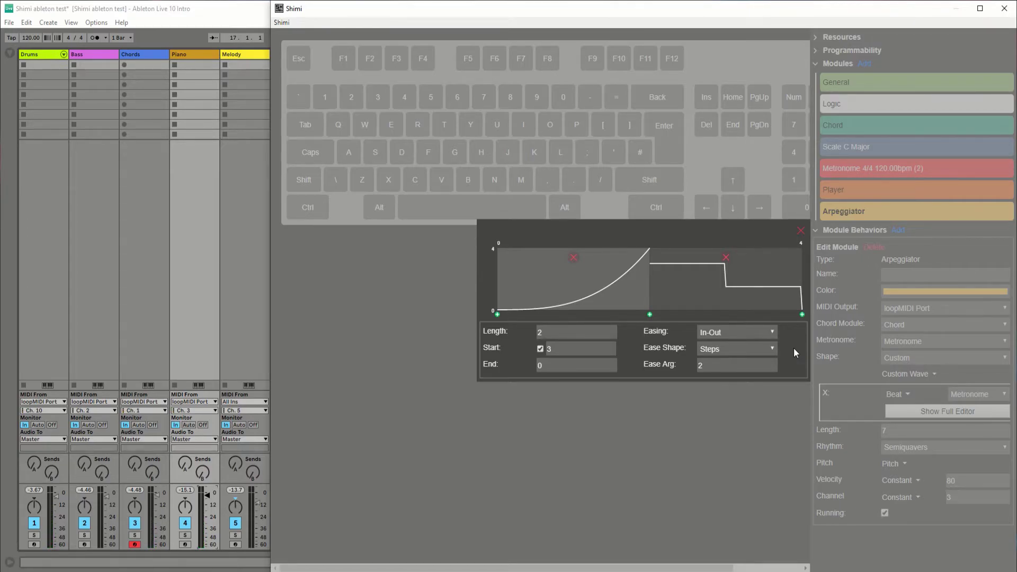
{"action": "left_click", "coordinate": [801, 233]}
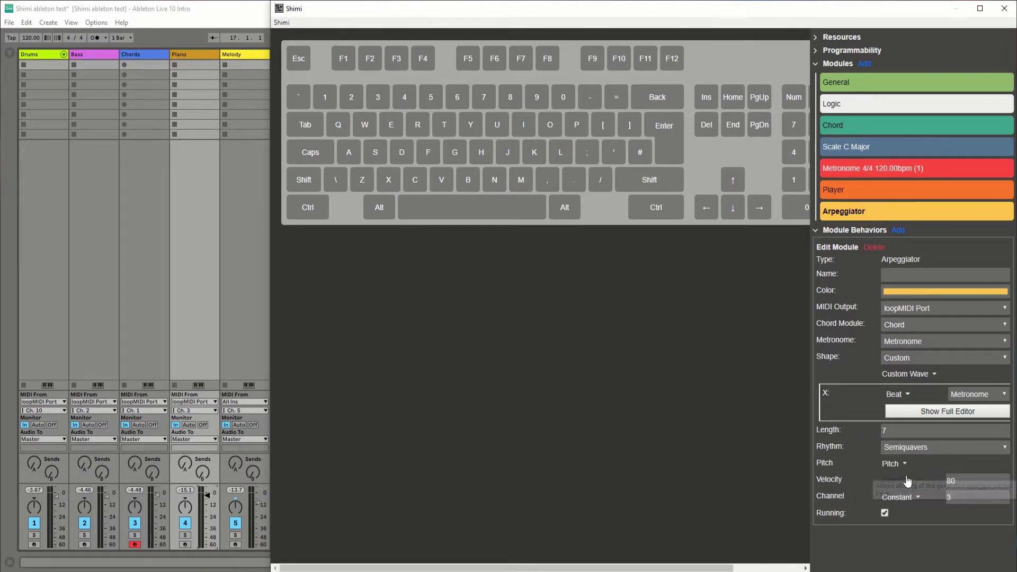
Set the arpeggiator's pitch to an Add of Pitch and the constant -12
{"action": "left_click", "coordinate": [892, 465]}
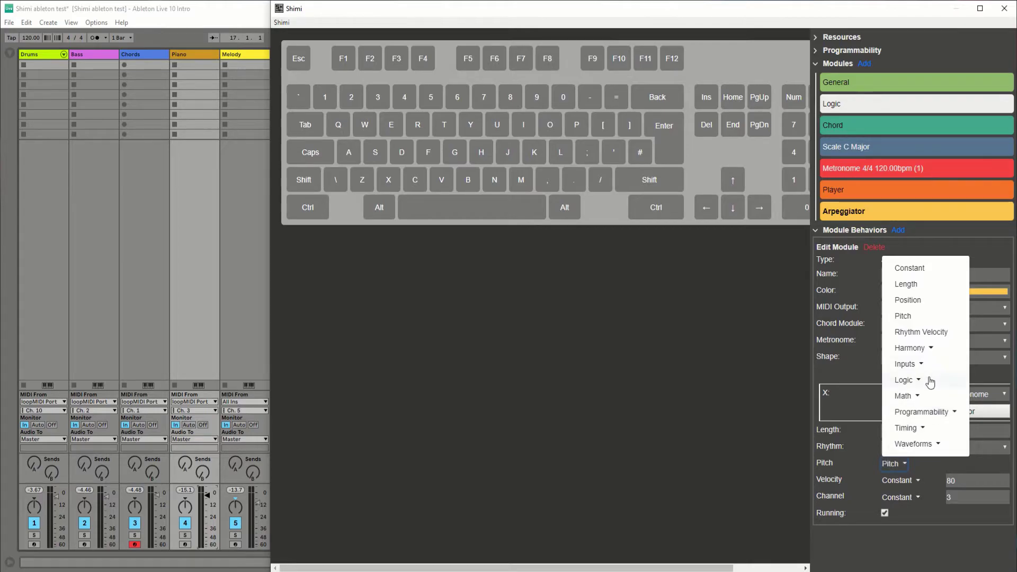
{"action": "left_click", "coordinate": [905, 397]}
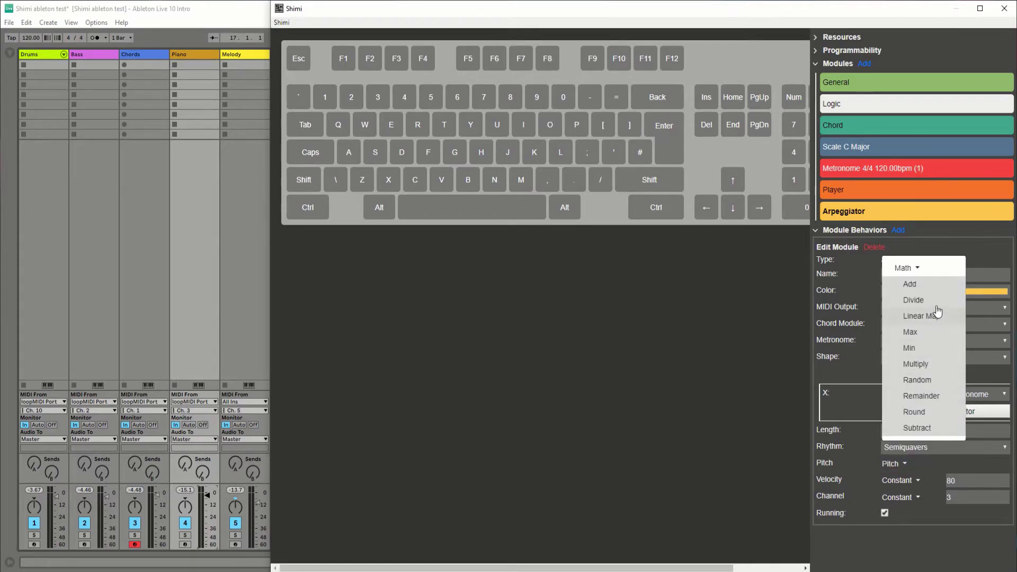
{"action": "left_click", "coordinate": [912, 284]}
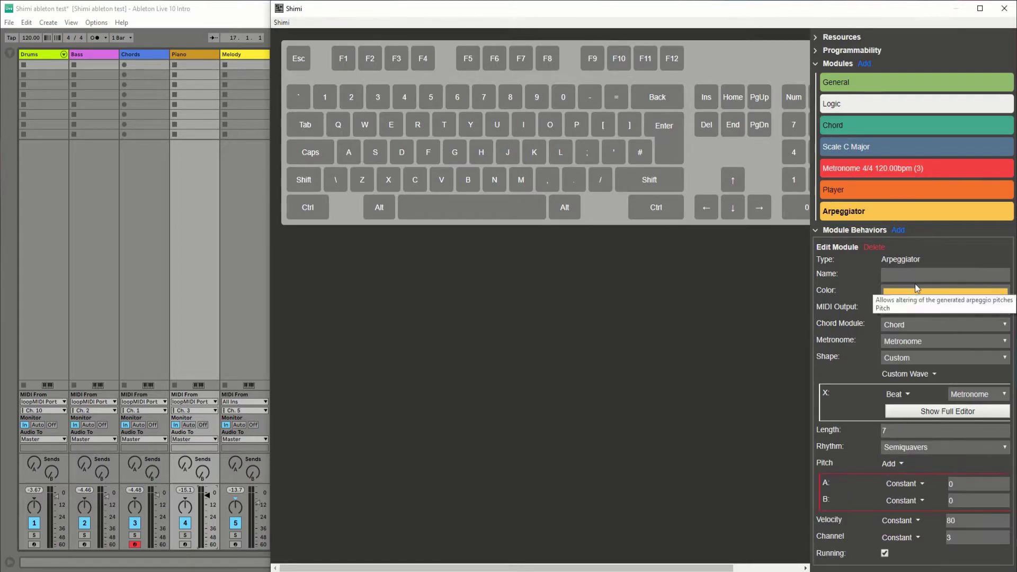
{"action": "left_click", "coordinate": [918, 485]}
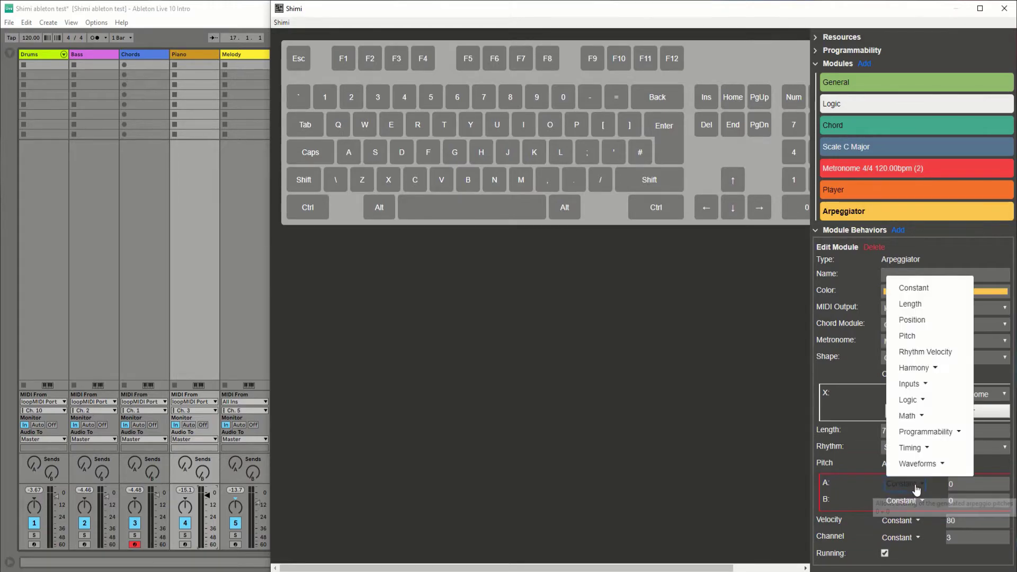
{"action": "left_click", "coordinate": [908, 336]}
{"action": "left_click", "coordinate": [966, 498]}
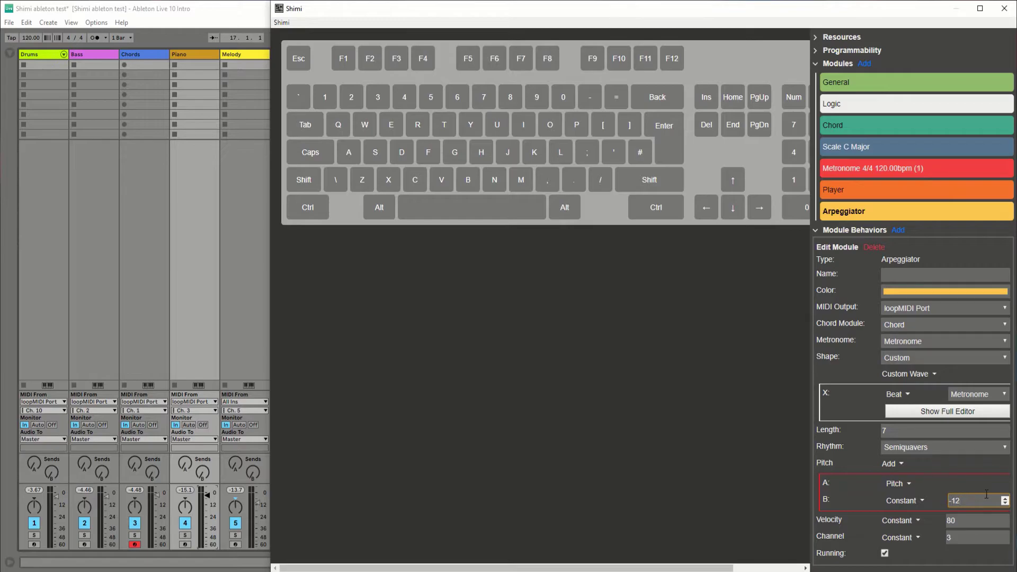
{"action": "left_click", "coordinate": [946, 464]}
{"action": "key", "text": "Return"}
Audition the lowered arpeggio on the C and G/B chords, then stop the chord
{"action": "key", "text": "f"}
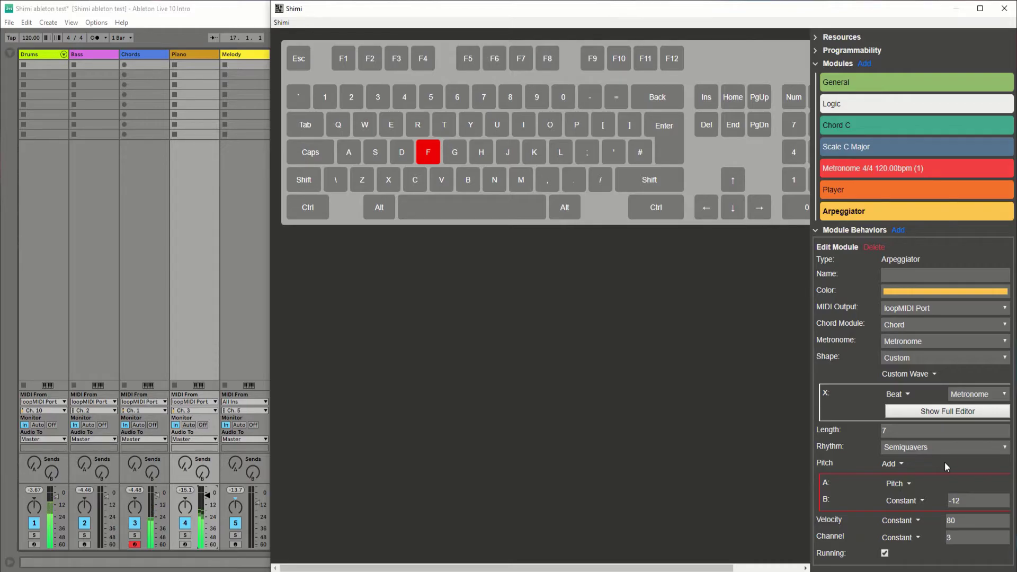
{"action": "key", "text": "g"}
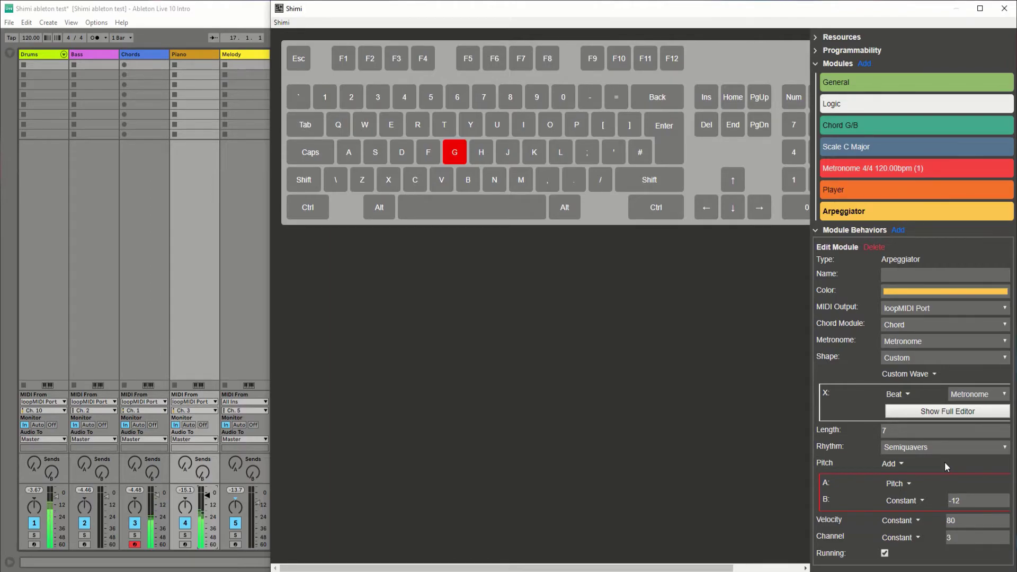
{"action": "key", "text": "BackSpace"}
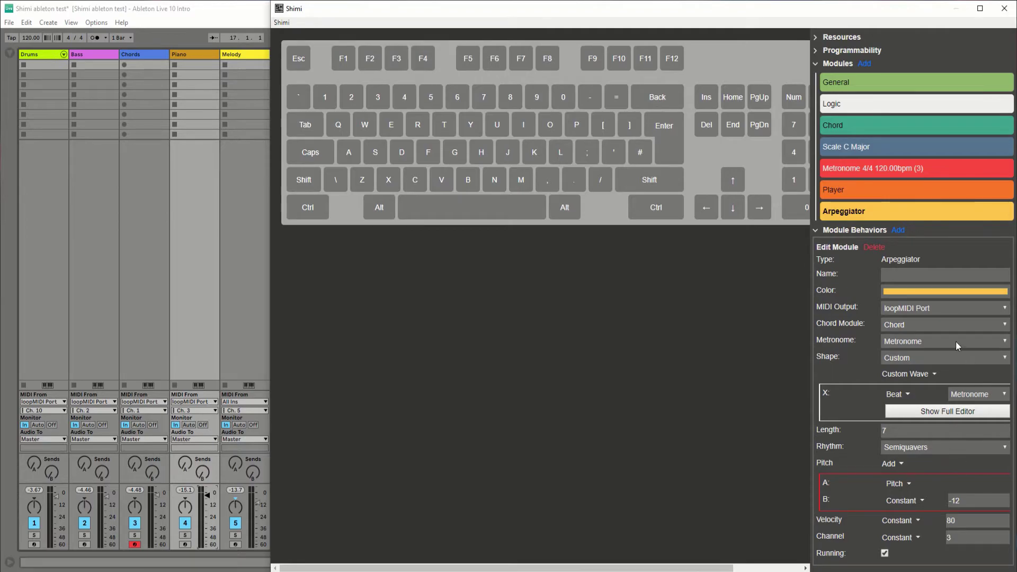
Add a Control Change behavior from the General module to the Metronome's Update event
{"action": "scroll", "coordinate": [946, 328], "scroll_direction": "up", "scroll_amount": 2}
{"action": "left_click", "coordinate": [863, 234]}
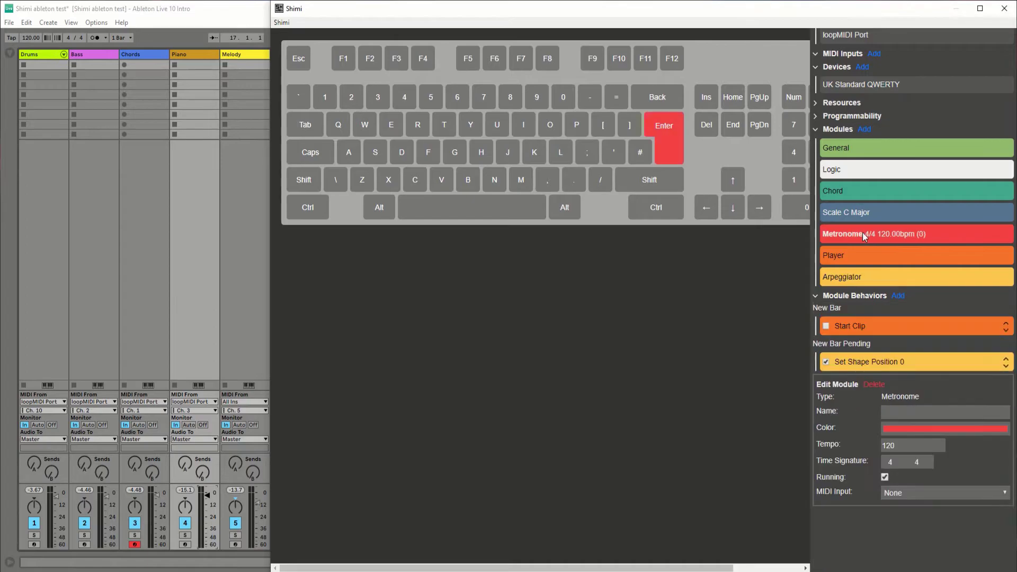
{"action": "left_click", "coordinate": [898, 296]}
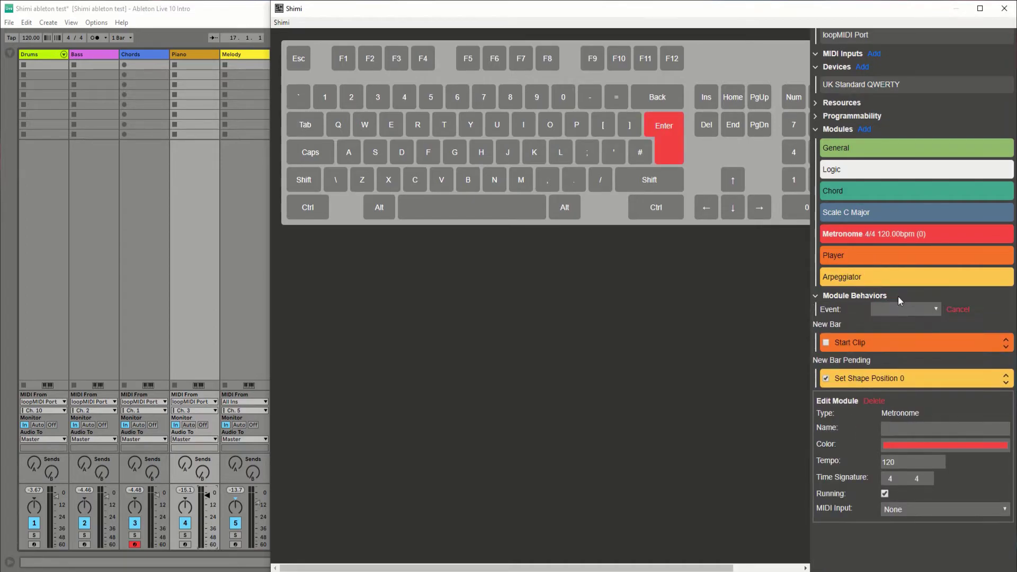
{"action": "left_click", "coordinate": [883, 309]}
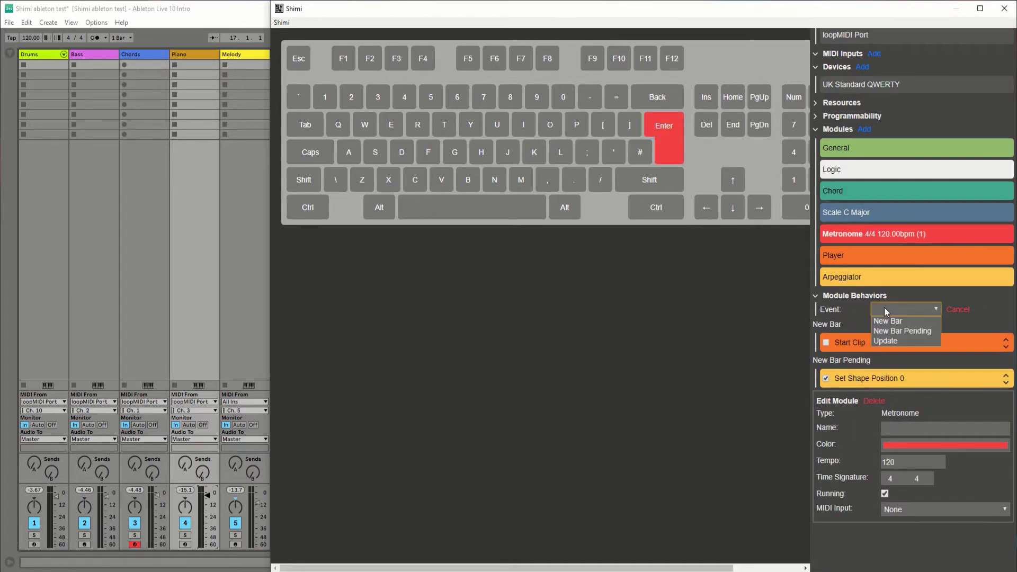
{"action": "left_click", "coordinate": [883, 341]}
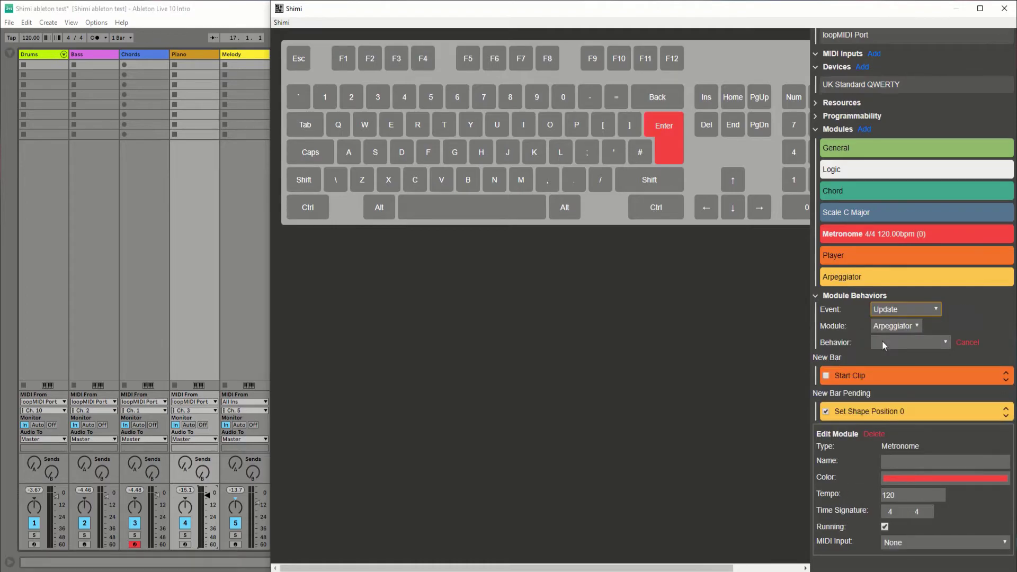
{"action": "left_click", "coordinate": [905, 327]}
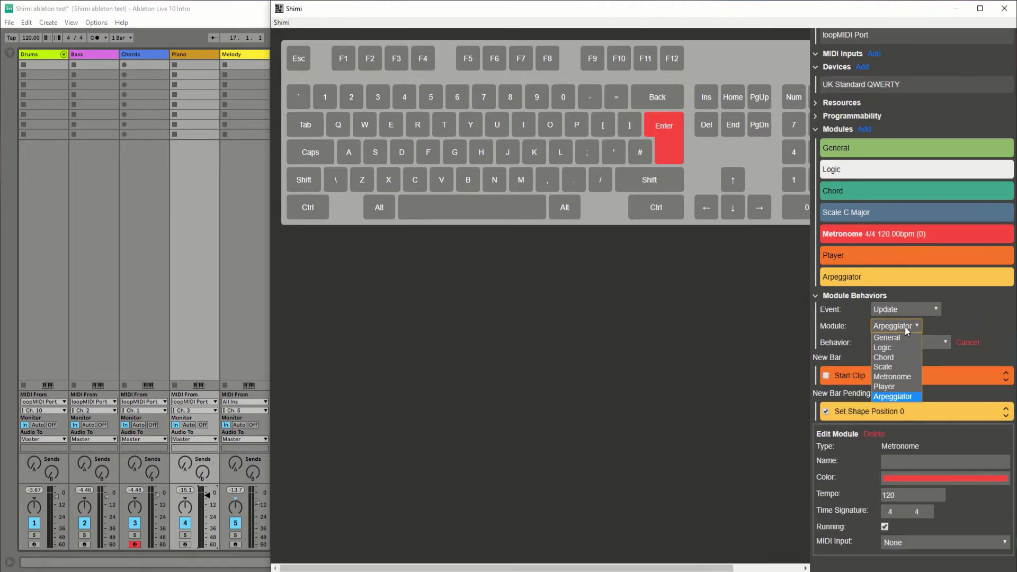
{"action": "left_click", "coordinate": [889, 339]}
{"action": "left_click", "coordinate": [893, 342]}
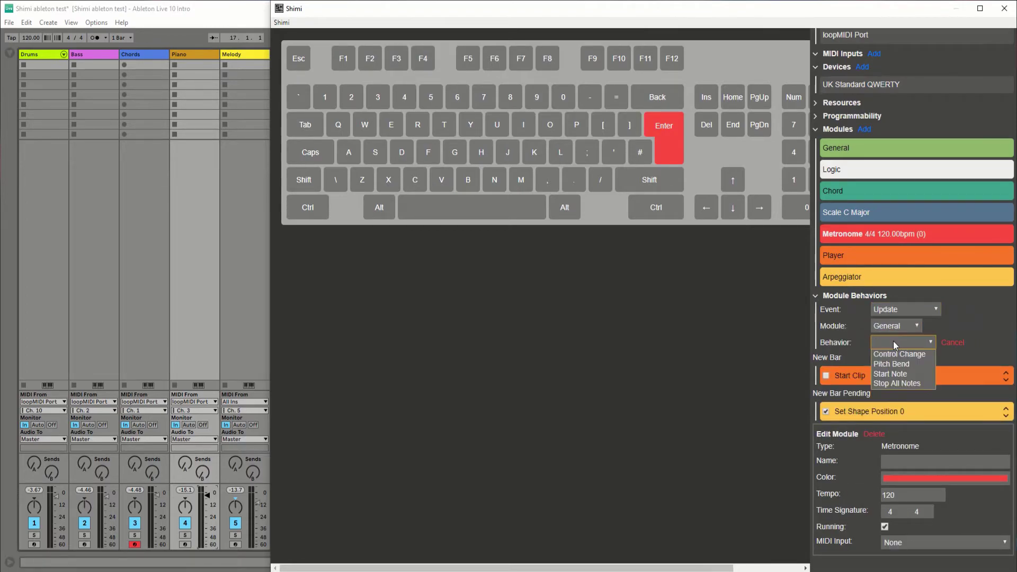
{"action": "left_click", "coordinate": [901, 355]}
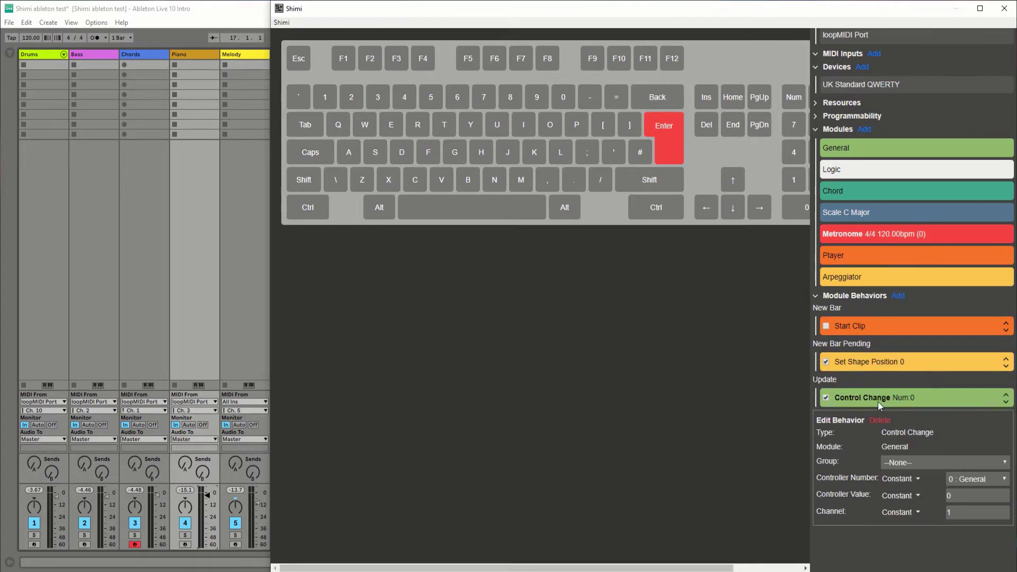
Set the Control Change's controller number to 29 and make its controller value a Linear Map
{"action": "left_click", "coordinate": [970, 479]}
{"action": "scroll", "coordinate": [969, 433], "scroll_direction": "down", "scroll_amount": 6}
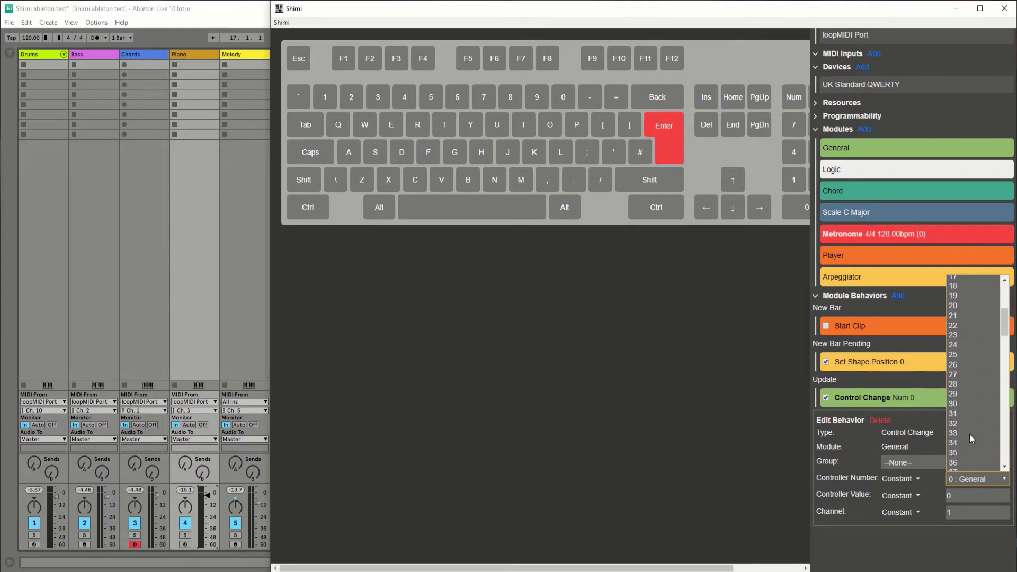
{"action": "left_click", "coordinate": [956, 393]}
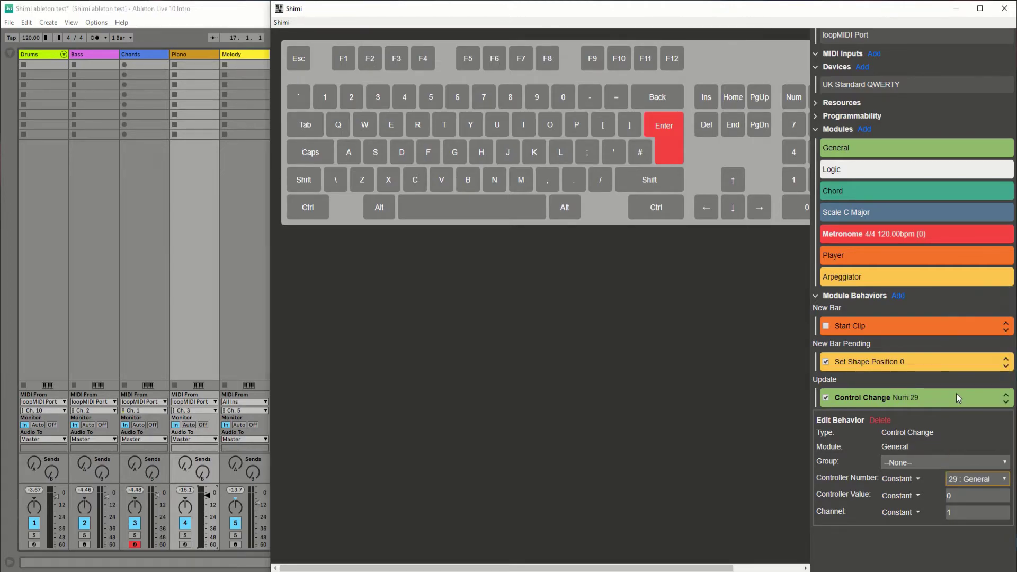
{"action": "left_click", "coordinate": [906, 499]}
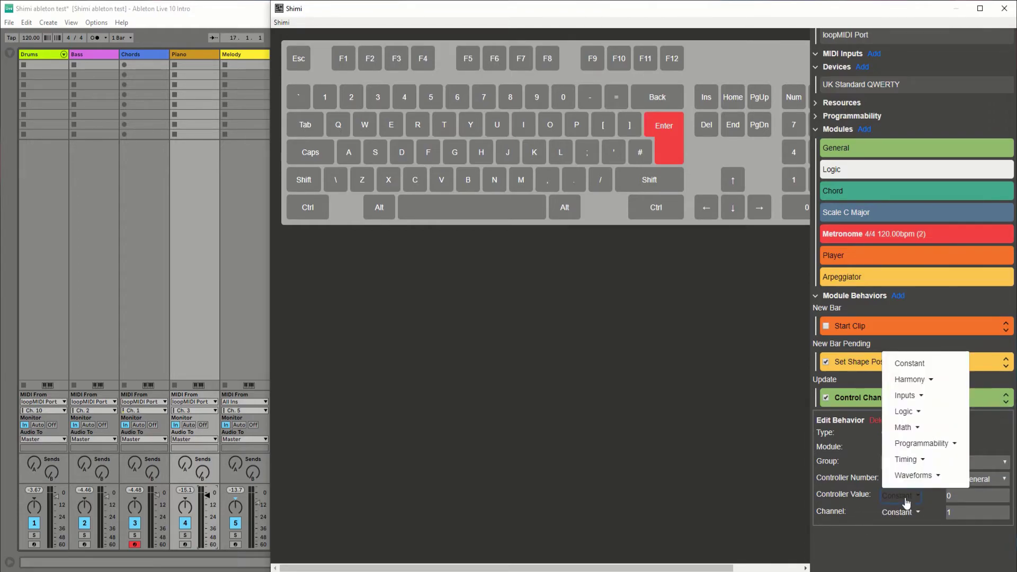
{"action": "left_click", "coordinate": [914, 431]}
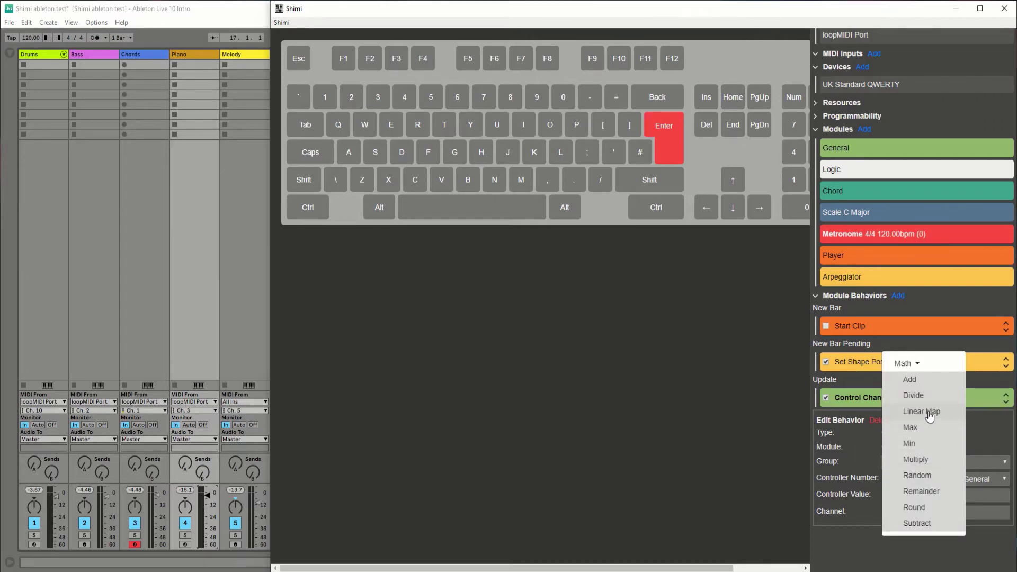
{"action": "left_click", "coordinate": [930, 413]}
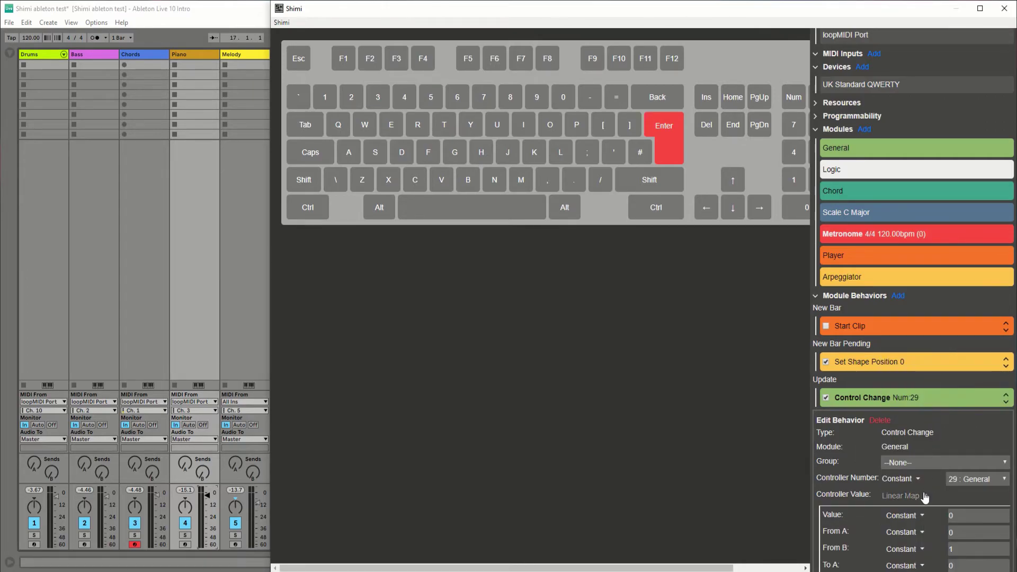
Use a Saw Wave as the Linear Map's input value, with its X driven by the Metronome's Beat
{"action": "scroll", "coordinate": [924, 496], "scroll_direction": "down", "scroll_amount": 3}
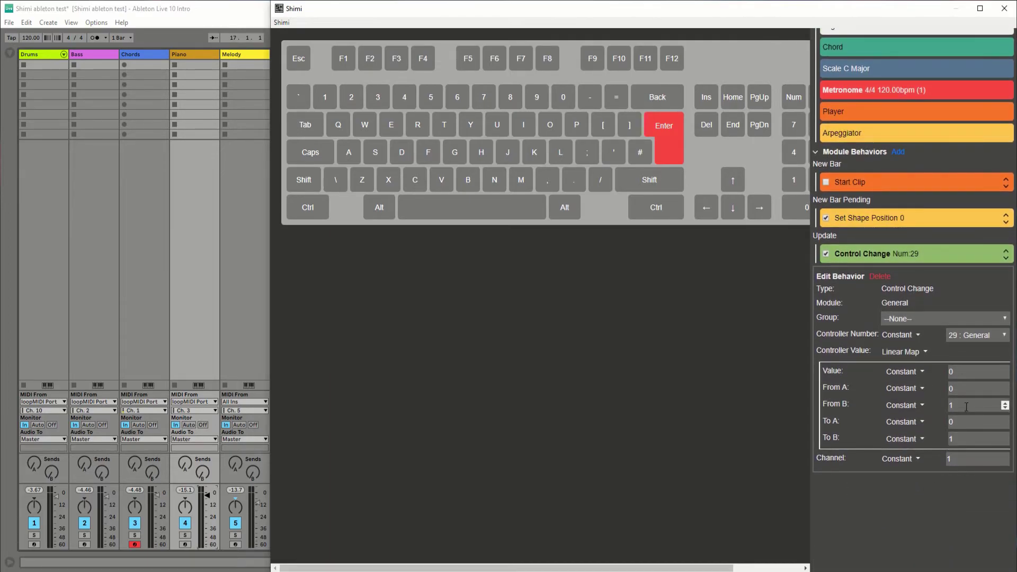
{"action": "left_click", "coordinate": [912, 379]}
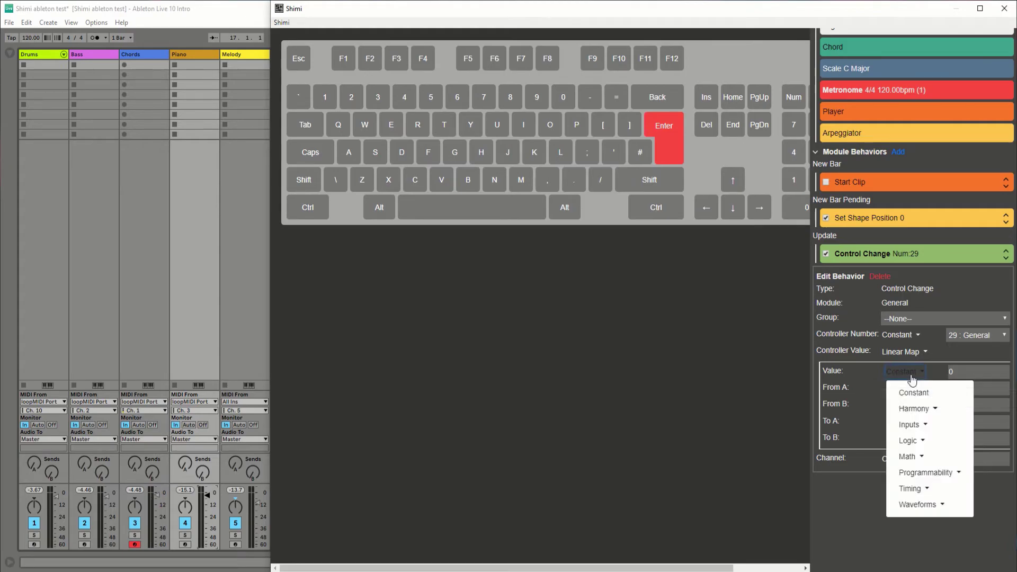
{"action": "left_click", "coordinate": [916, 504]}
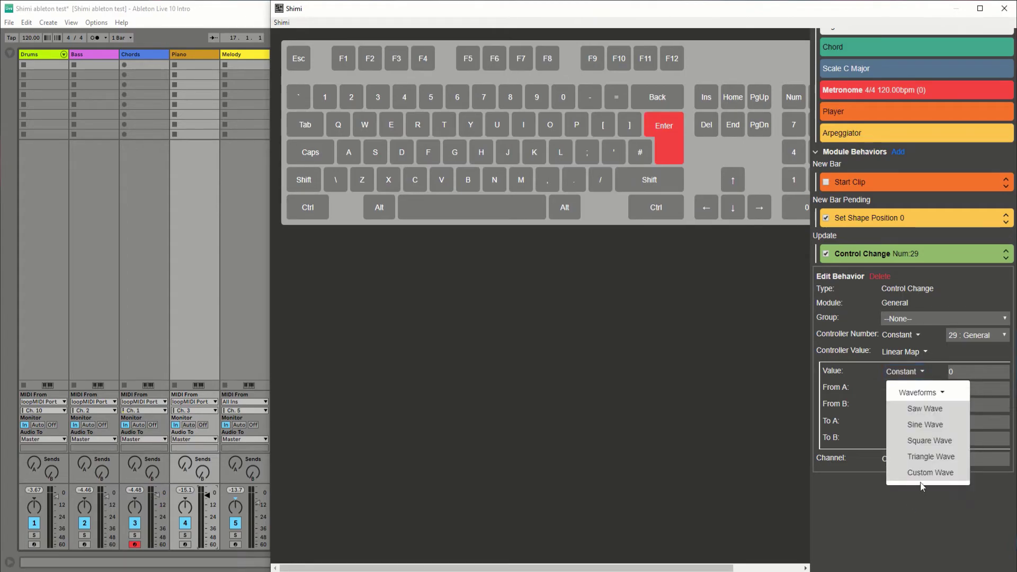
{"action": "left_click", "coordinate": [936, 413]}
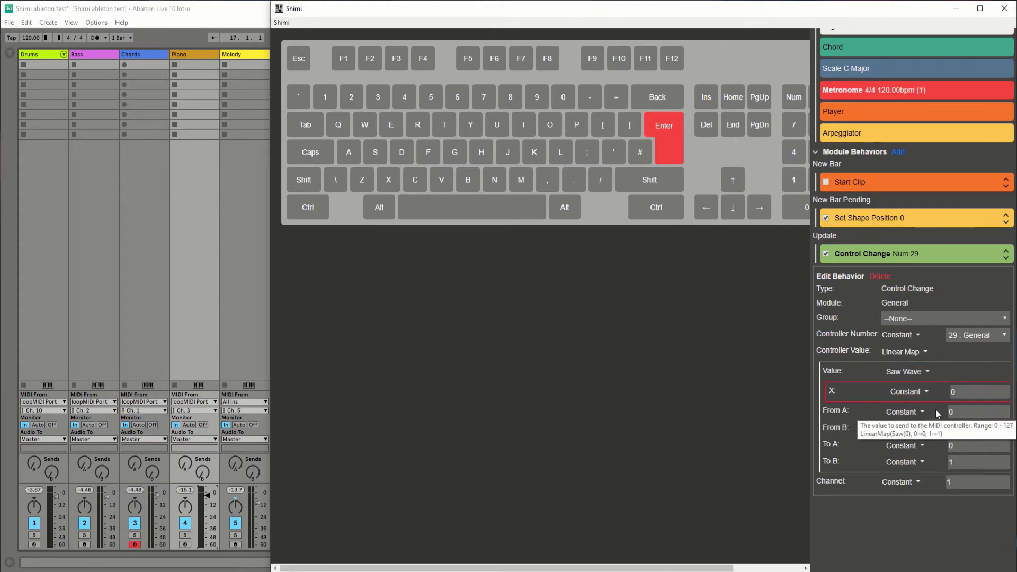
{"action": "left_click", "coordinate": [913, 394]}
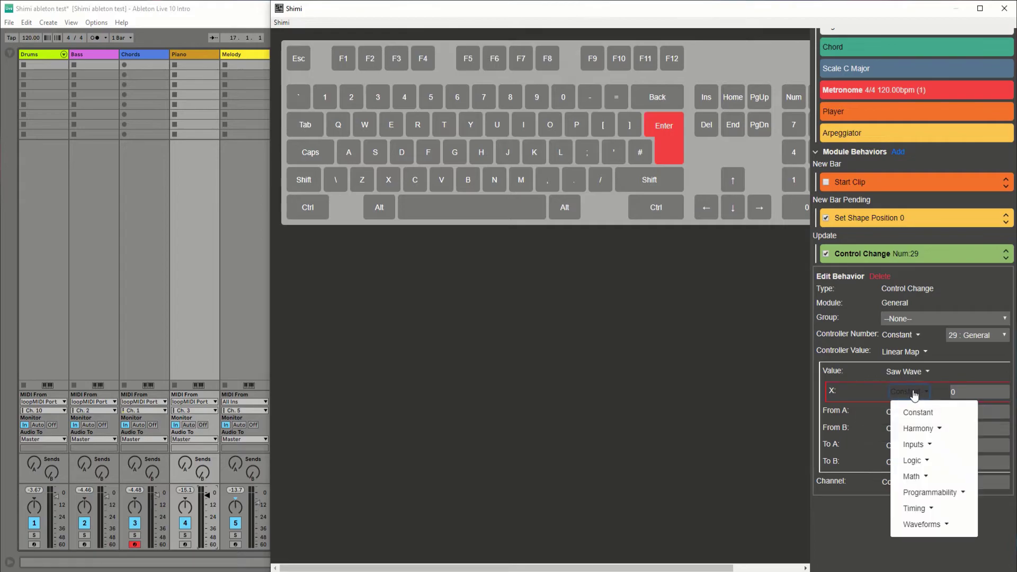
{"action": "left_click", "coordinate": [917, 511]}
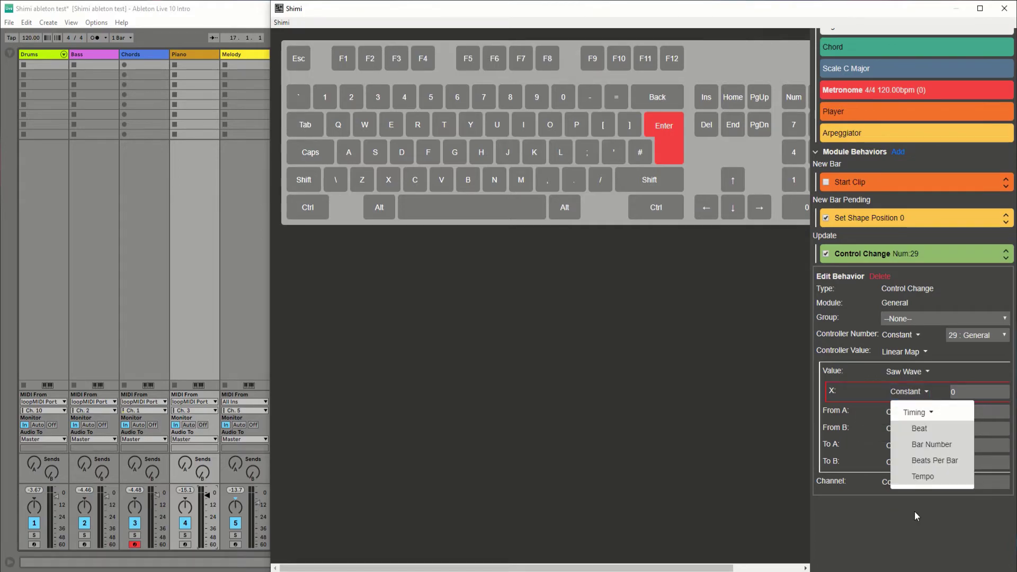
{"action": "left_click", "coordinate": [933, 429]}
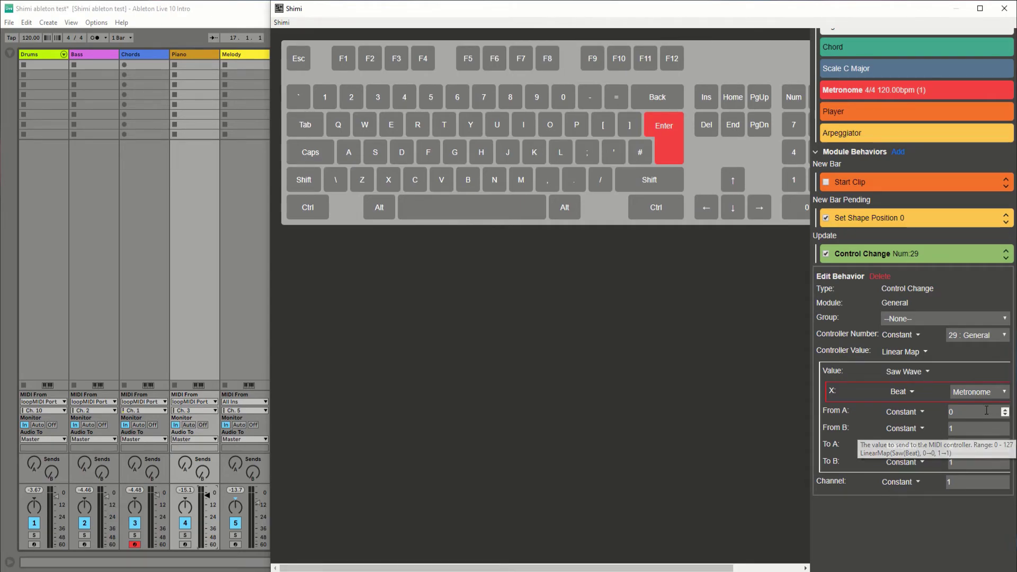
Set the Linear Map's From A to -1, To A to 50 and To B to 110
{"action": "left_click", "coordinate": [1006, 416]}
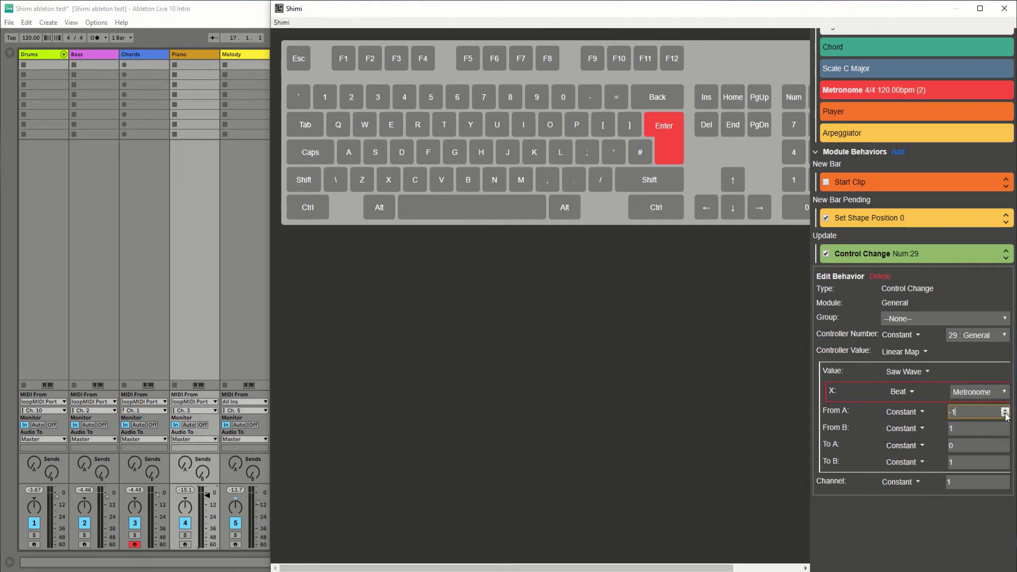
{"action": "double_click", "coordinate": [962, 447]}
{"action": "type", "text": "50"}
{"action": "left_click", "coordinate": [971, 462]}
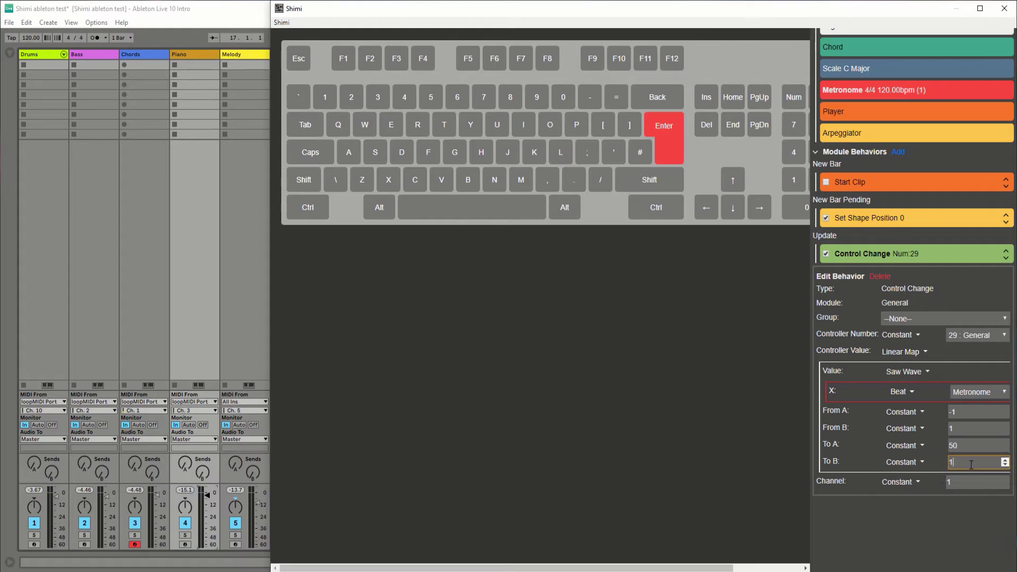
{"action": "type", "text": "10"}
{"action": "left_click", "coordinate": [927, 539]}
Switch to Ableton Live and MIDI-map the Piano track's volume slider to the incoming controller 29, then leave mapping mode
{"action": "left_click", "coordinate": [126, 9]}
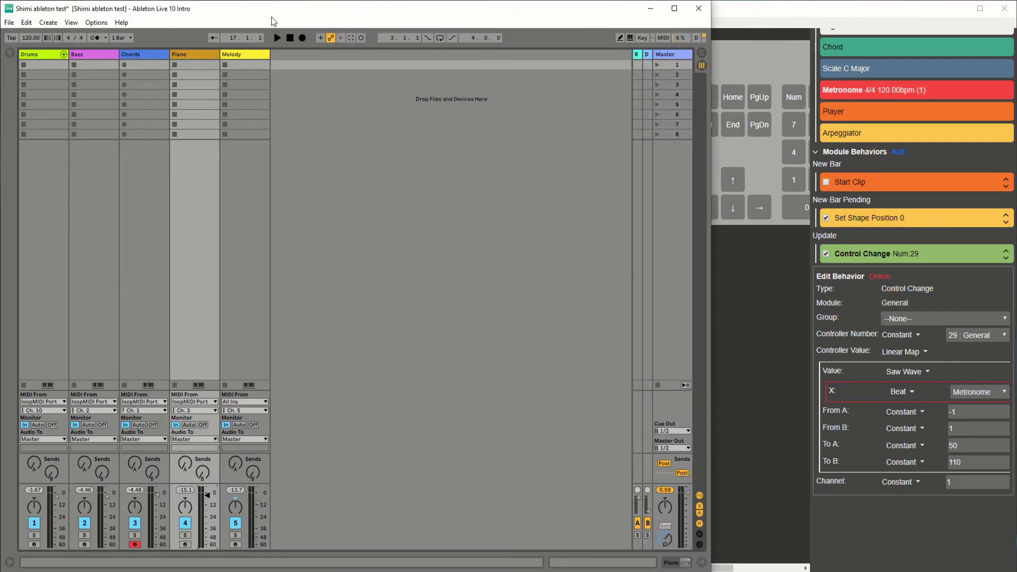
{"action": "left_click", "coordinate": [666, 39]}
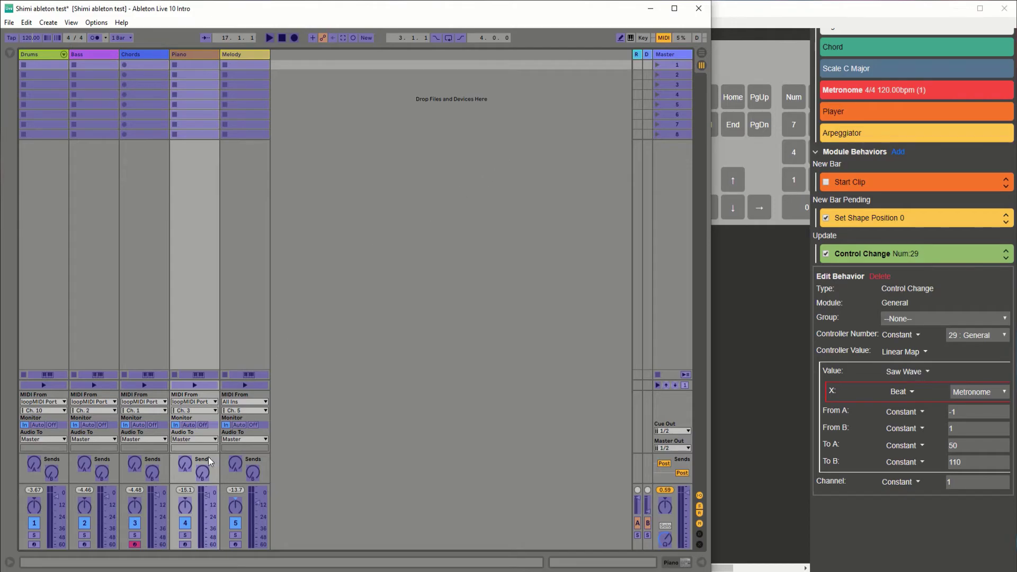
{"action": "left_click", "coordinate": [208, 508]}
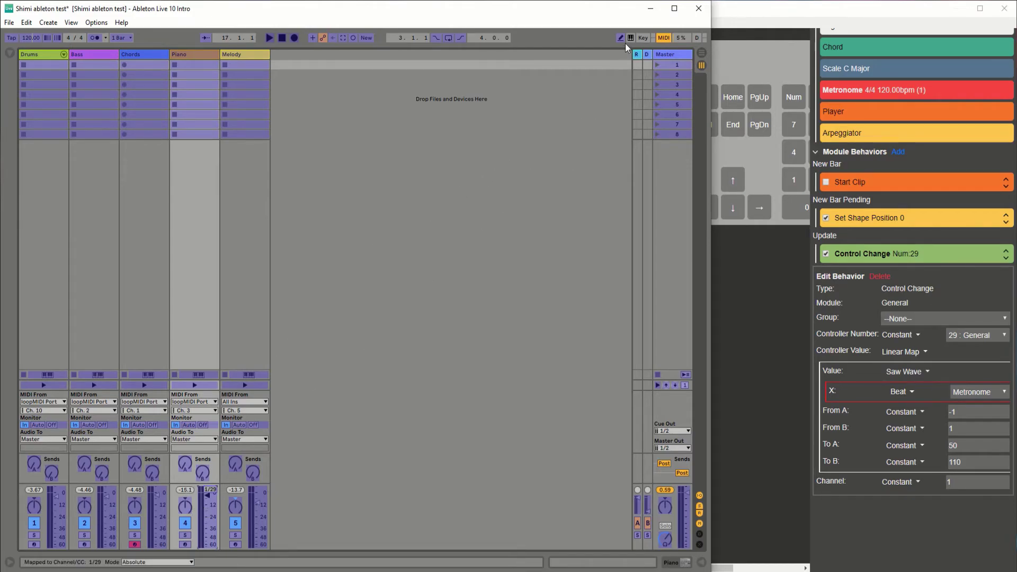
{"action": "left_click", "coordinate": [664, 38]}
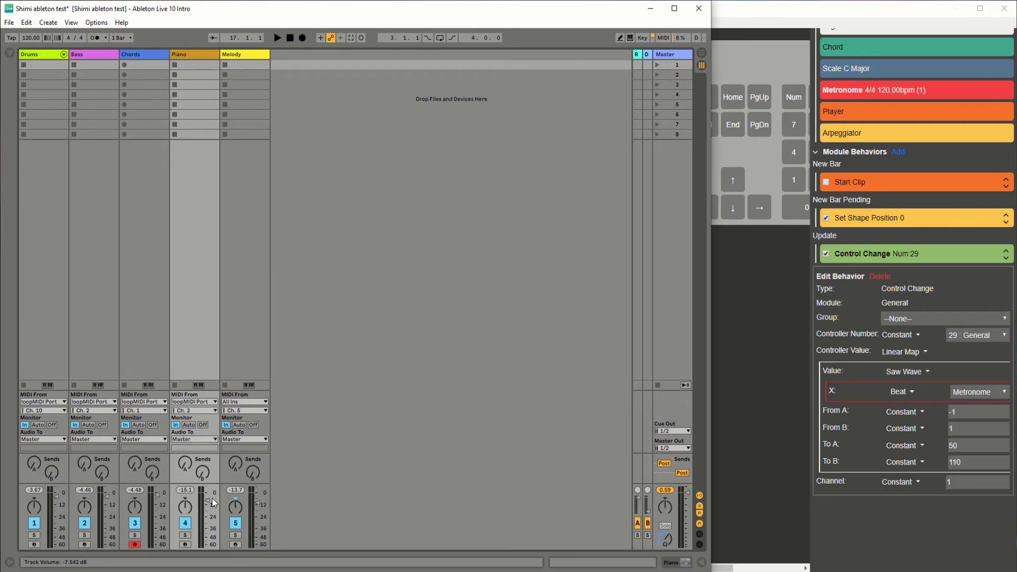
Switch back to Shimi and audition the volume-modulated arpeggio on the C chord
{"action": "left_click", "coordinate": [765, 372]}
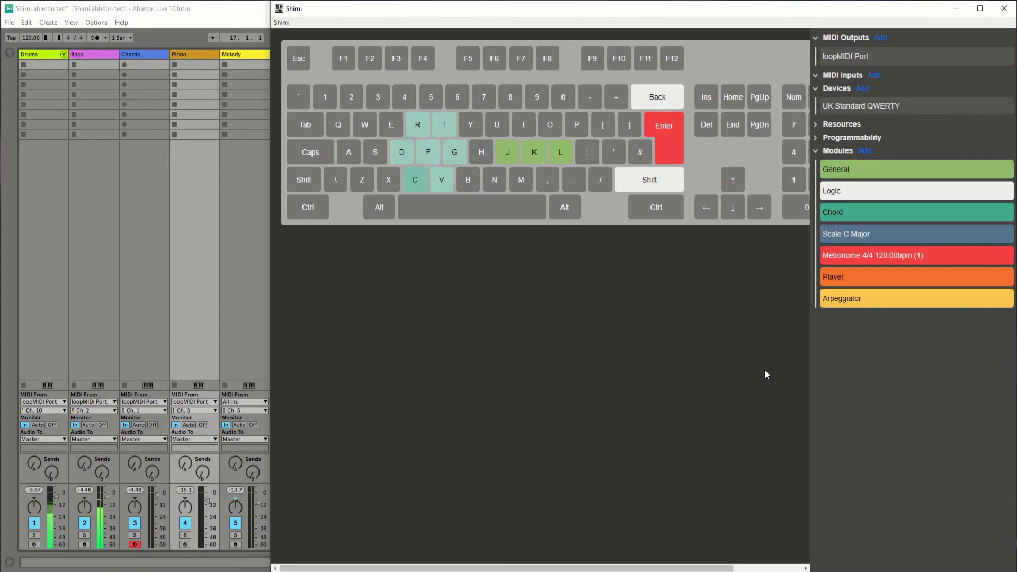
{"action": "key", "text": "f"}
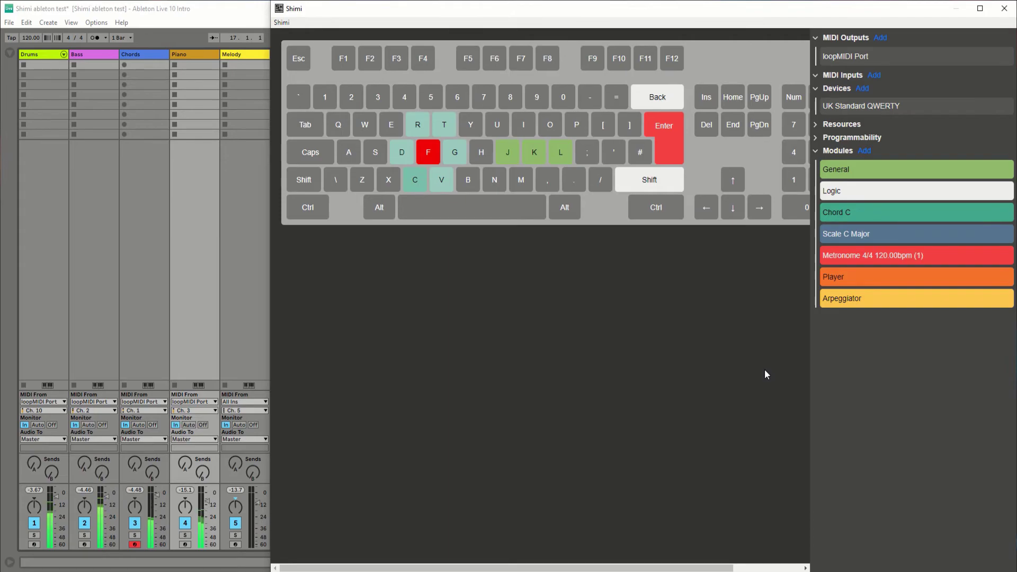
Play the arpeggio through the chords G/B, A/C# and F/C, returning to C
{"action": "key", "text": "g"}
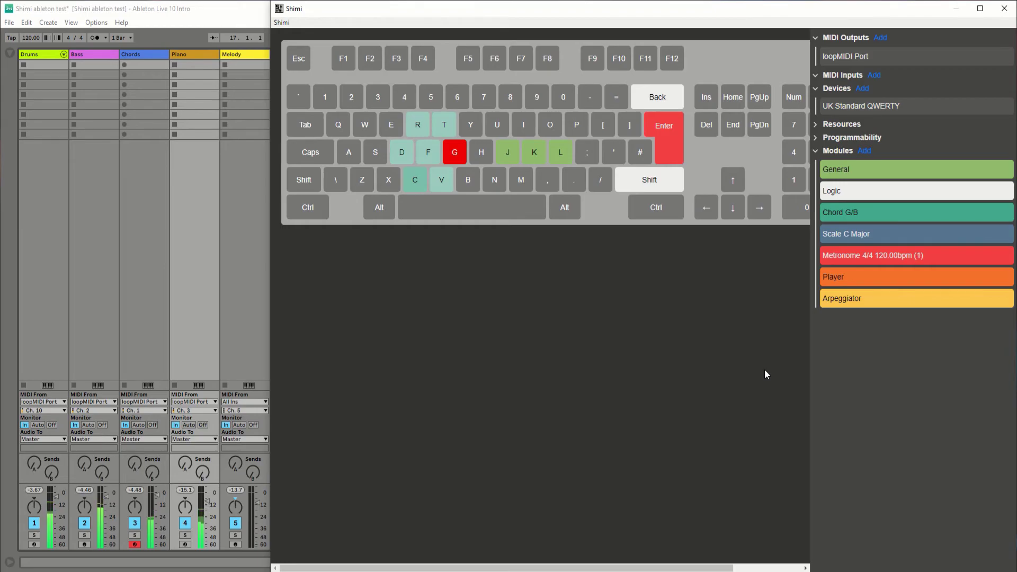
{"action": "key", "text": "c"}
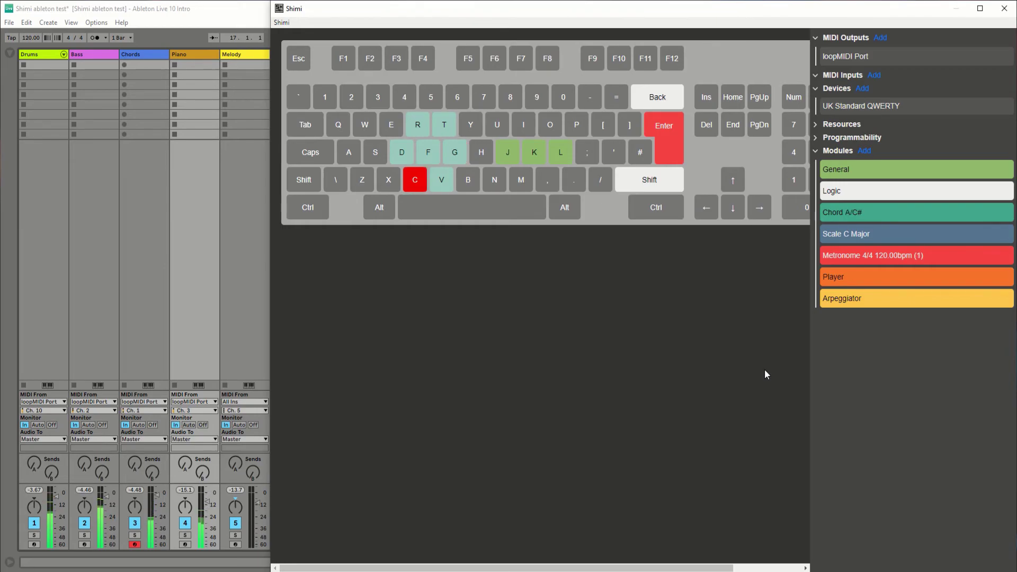
{"action": "key", "text": "d"}
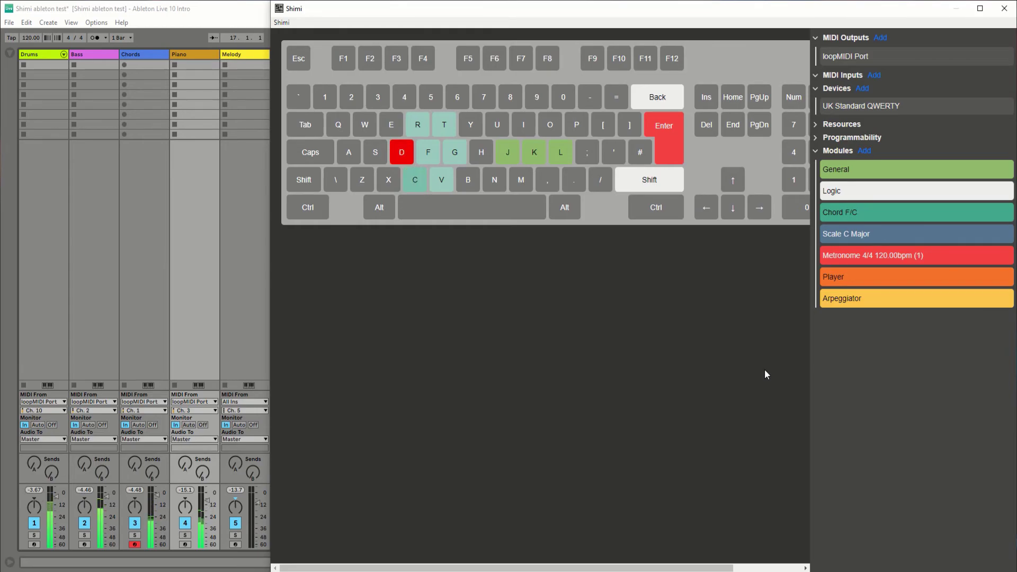
{"action": "key", "text": "f"}
Improvise a melody on the Melody track over the C chord, continuing it over G/B
{"action": "key", "text": "j"}
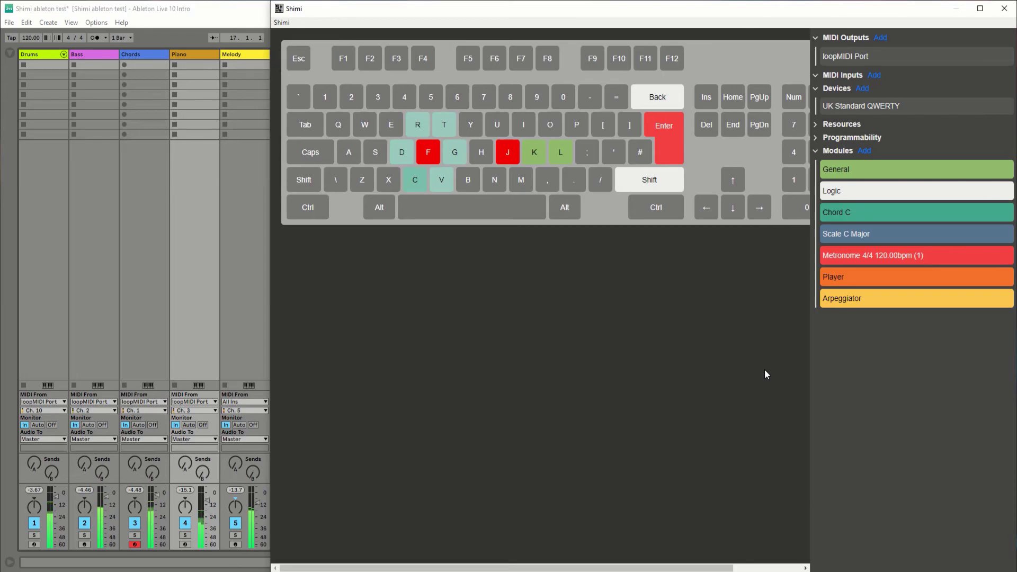
{"action": "key", "text": "l"}
{"action": "key", "text": "k"}
{"action": "key", "text": "l"}
{"action": "key", "text": "k"}
{"action": "key", "text": "g"}
{"action": "key", "text": "k"}
{"action": "key", "text": "k"}
{"action": "key", "text": "l"}
{"action": "key", "text": "j"}
Continue the melody over the chords A/C#, F/C and C, then stop the playback
{"action": "key", "text": "c"}
{"action": "key", "text": "k"}
{"action": "key", "text": "k"}
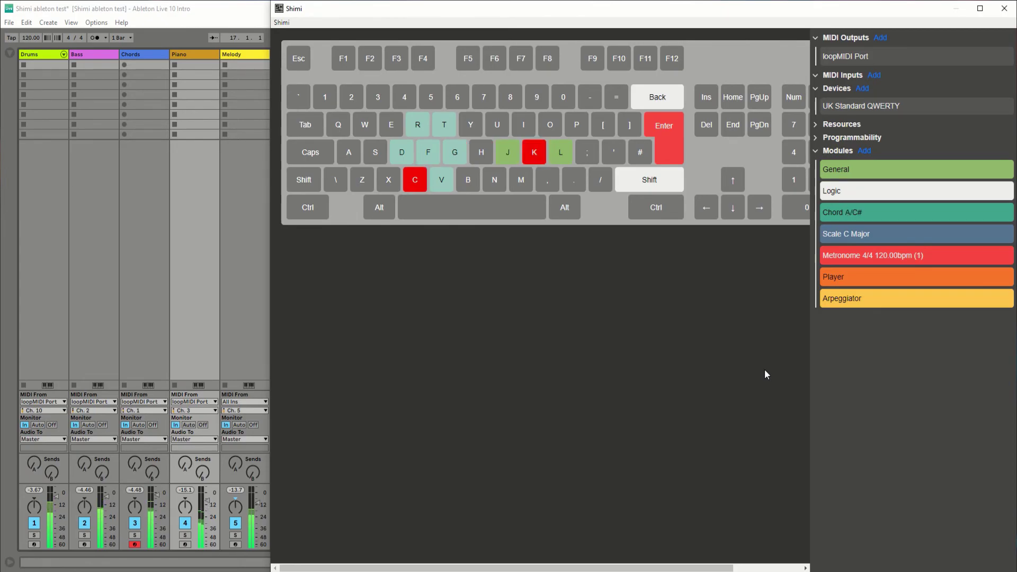
{"action": "key", "text": "k"}
{"action": "key", "text": "d"}
{"action": "key", "text": "k"}
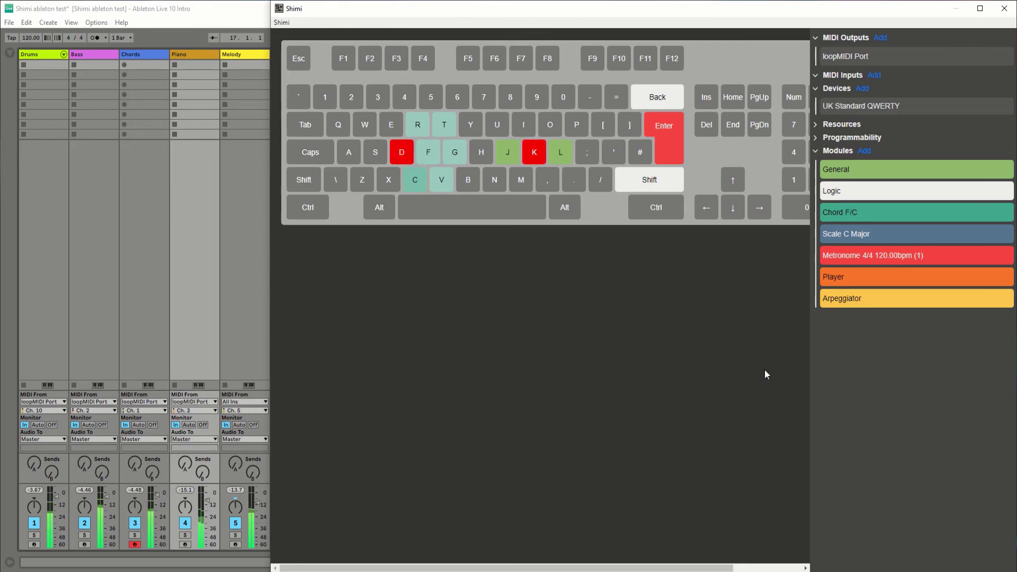
{"action": "key", "text": "k"}
{"action": "key", "text": "j"}
{"action": "key", "text": "f"}
{"action": "key", "text": "j"}
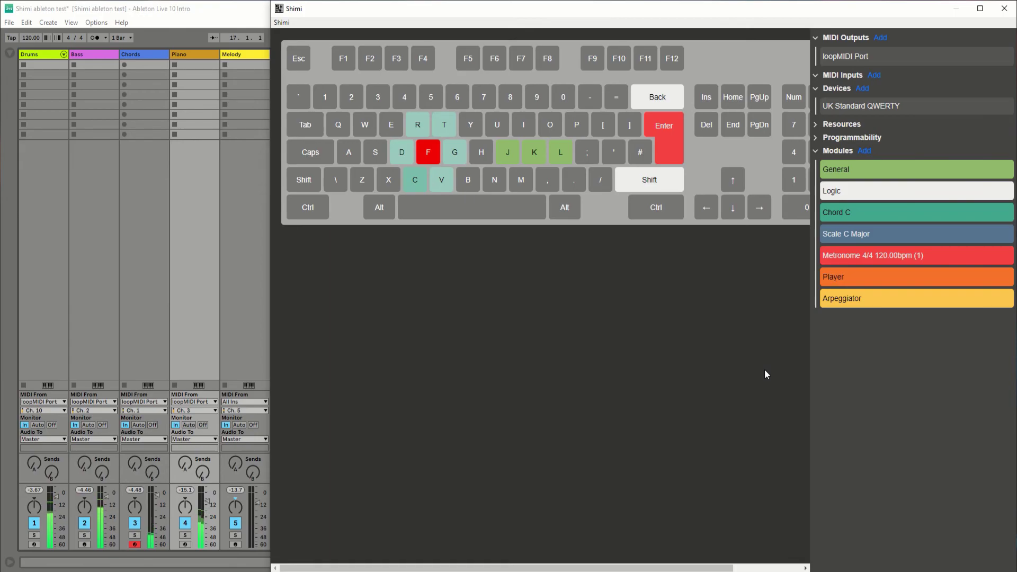
{"action": "key", "text": "BackSpace"}
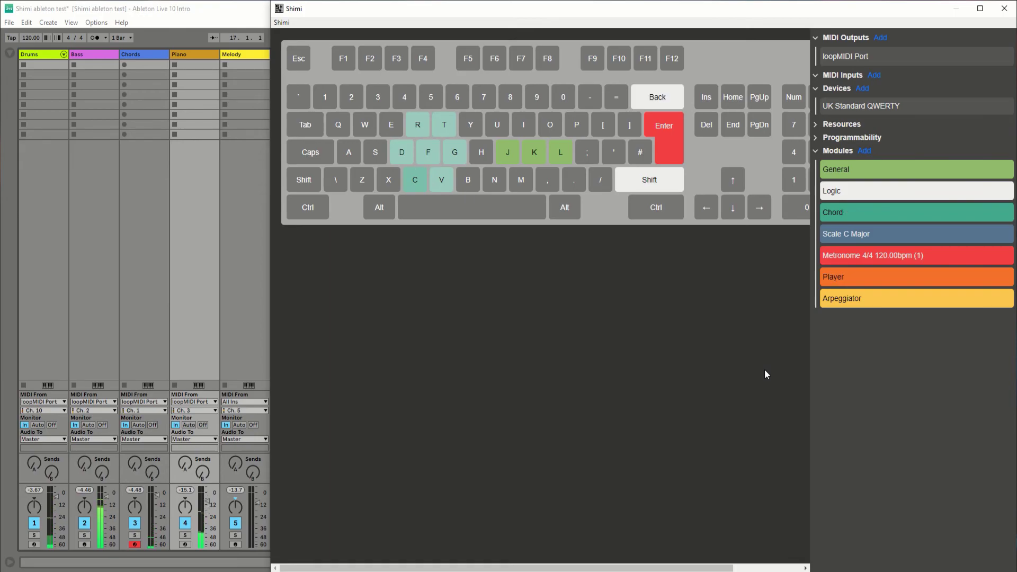